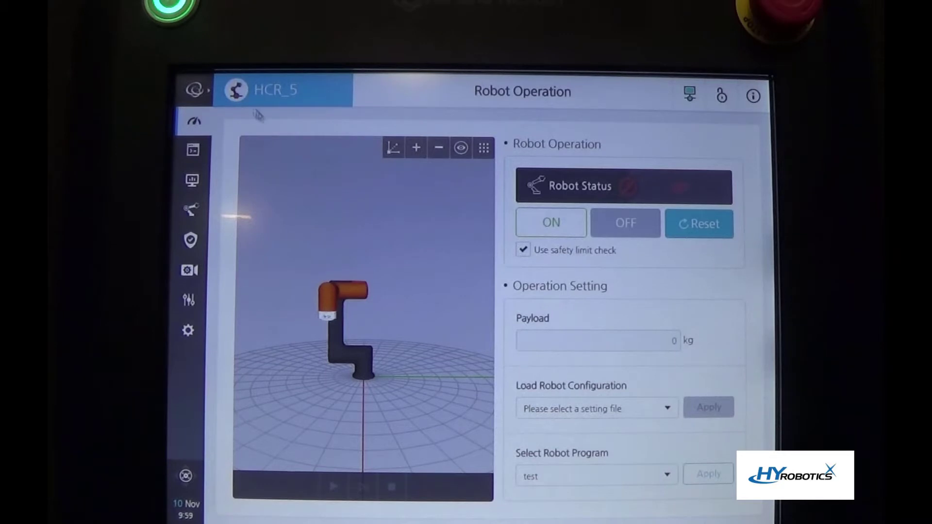
- Turn the HCR_5 robot ON, orbit the 3D model, and bring up the side menu
{"action": "left_click", "coordinate": [560, 233]}
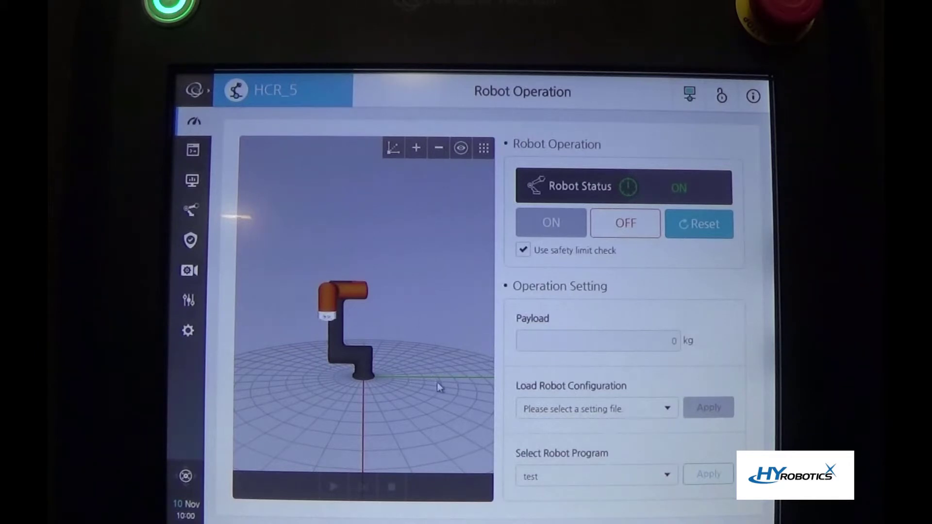
{"action": "left_click_drag", "start_coordinate": [433, 378], "coordinate": [351, 412]}
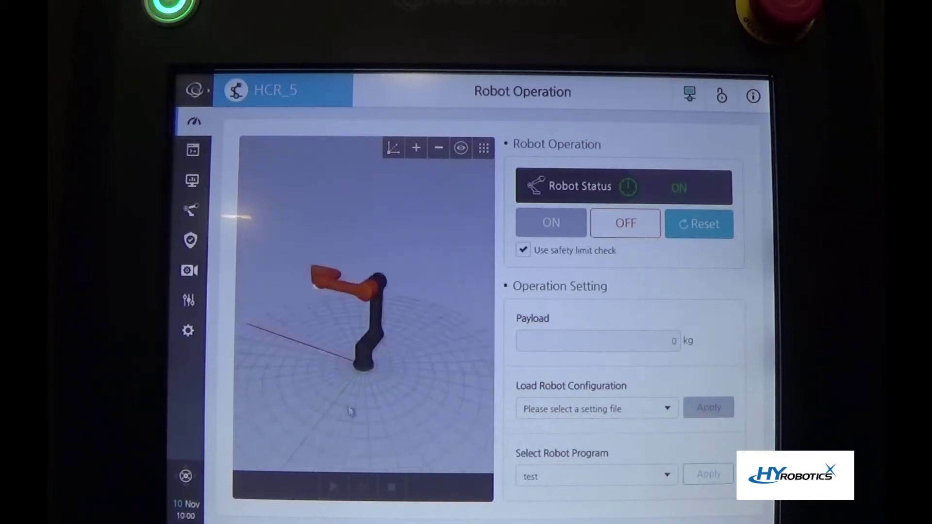
{"action": "left_click_drag", "start_coordinate": [350, 411], "coordinate": [473, 353]}
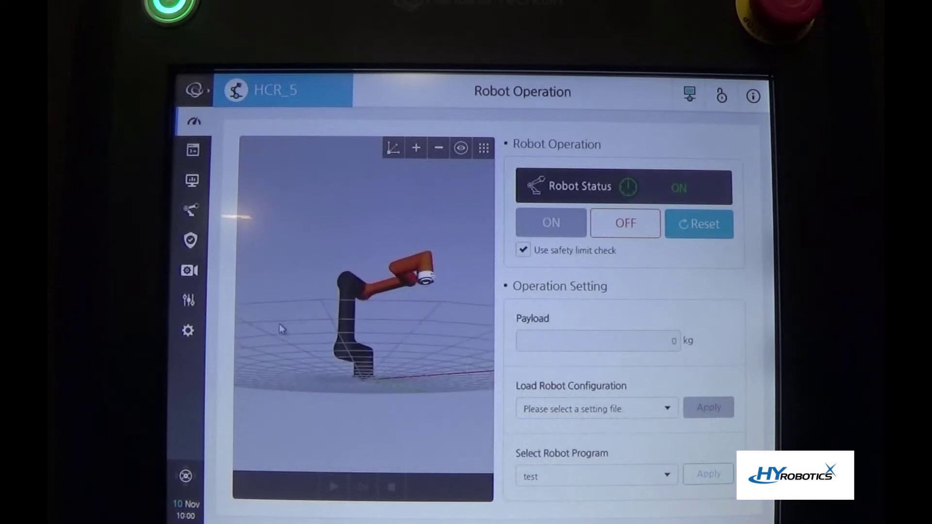
{"action": "left_click_drag", "start_coordinate": [279, 324], "coordinate": [235, 341]}
{"action": "left_click_drag", "start_coordinate": [365, 358], "coordinate": [368, 363]}
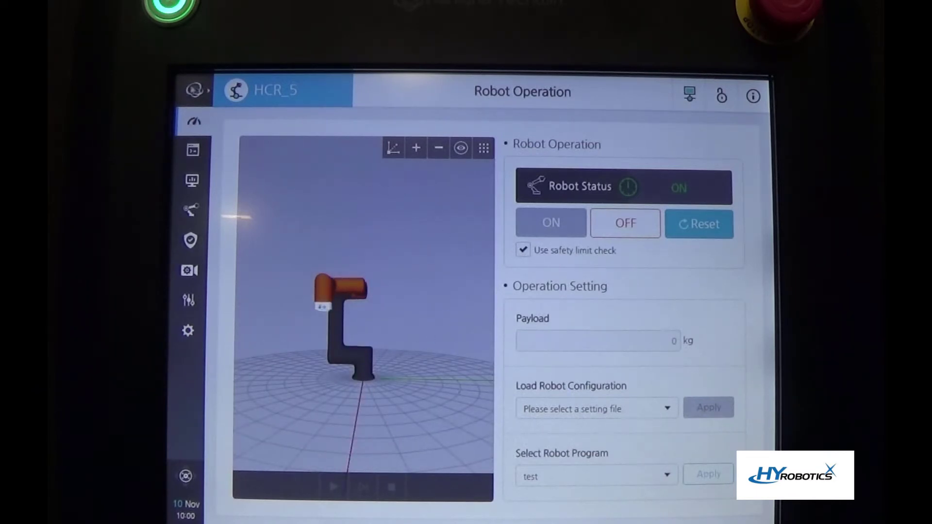
{"action": "left_click", "coordinate": [195, 89]}
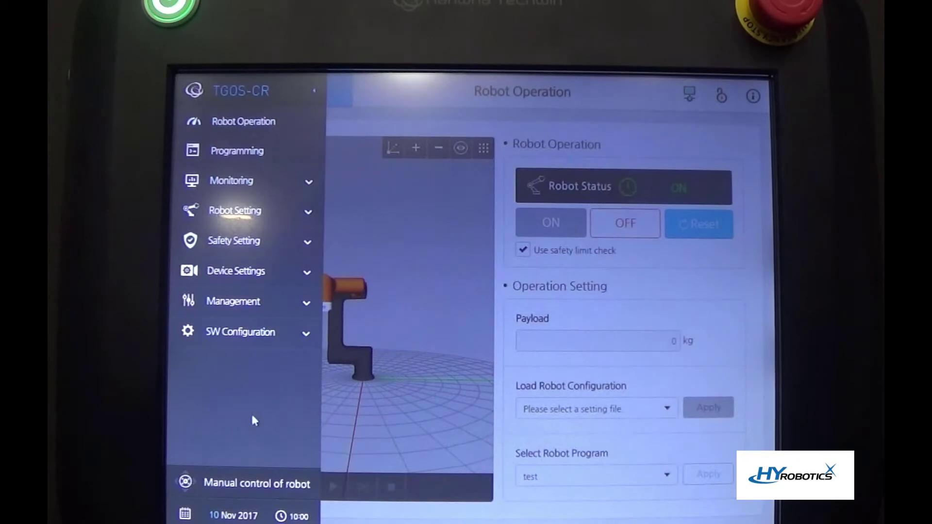
- Open Programming to show program 'test' with its two joint-move steps
{"action": "left_click", "coordinate": [240, 157]}
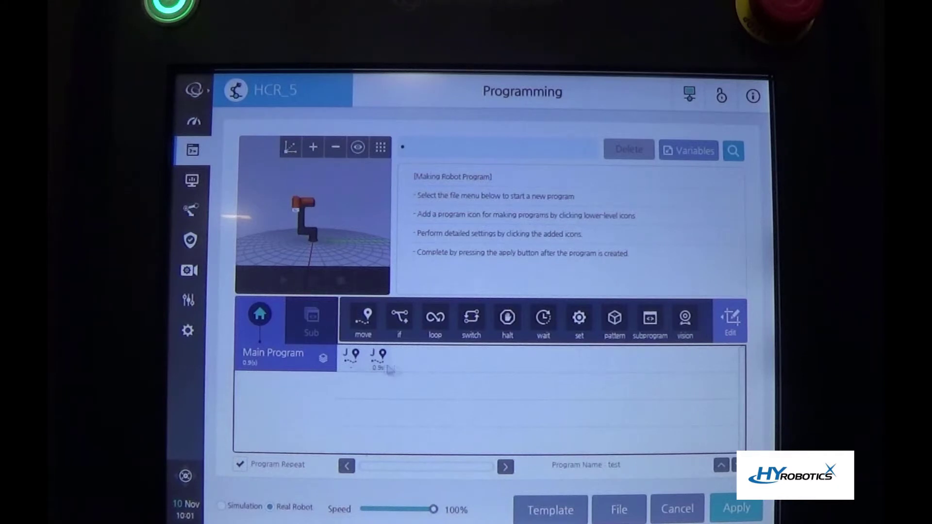
- Open Monitoring > Robot Status and view Robot Health per-joint current, voltage and temperature
{"action": "left_click", "coordinate": [193, 180]}
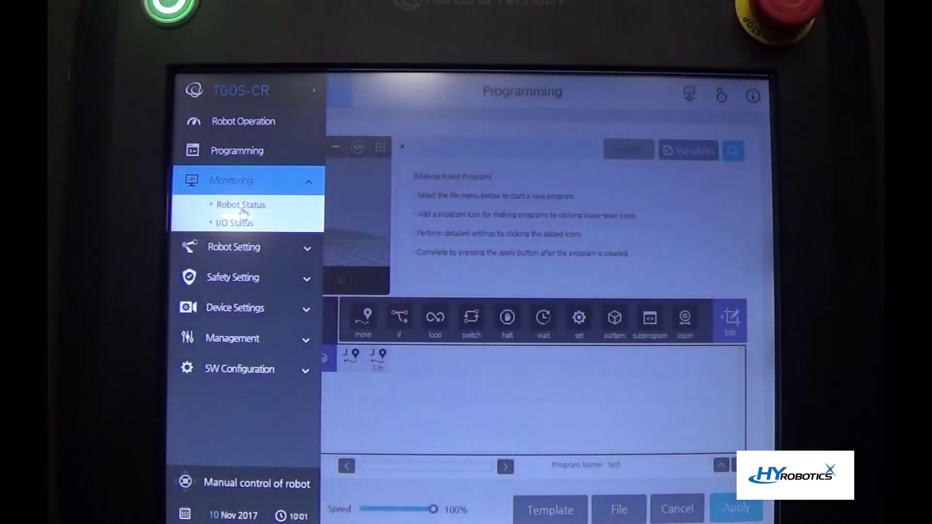
{"action": "left_click", "coordinate": [241, 207]}
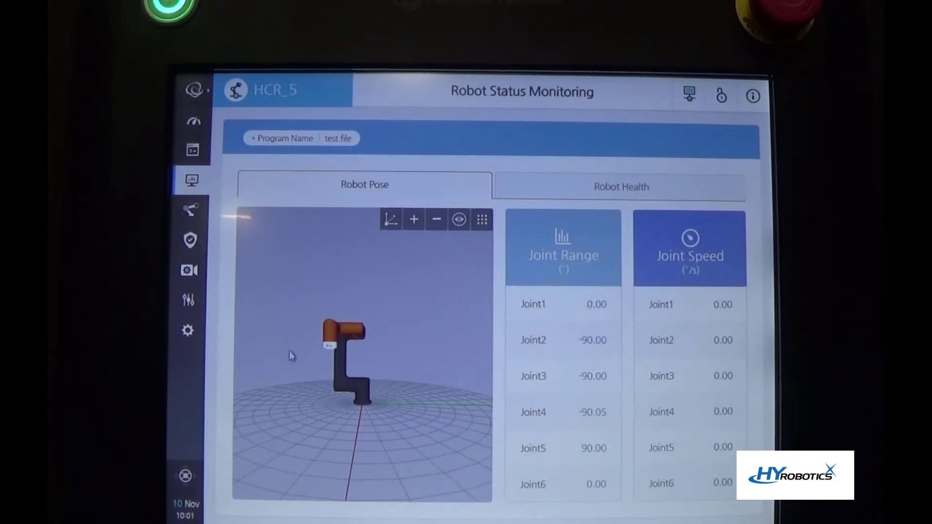
{"action": "mouse_move", "coordinate": [298, 376]}
{"action": "left_mouse_down"}
{"action": "mouse_move", "coordinate": [319, 408]}
{"action": "mouse_move", "coordinate": [295, 373]}
{"action": "left_mouse_up"}
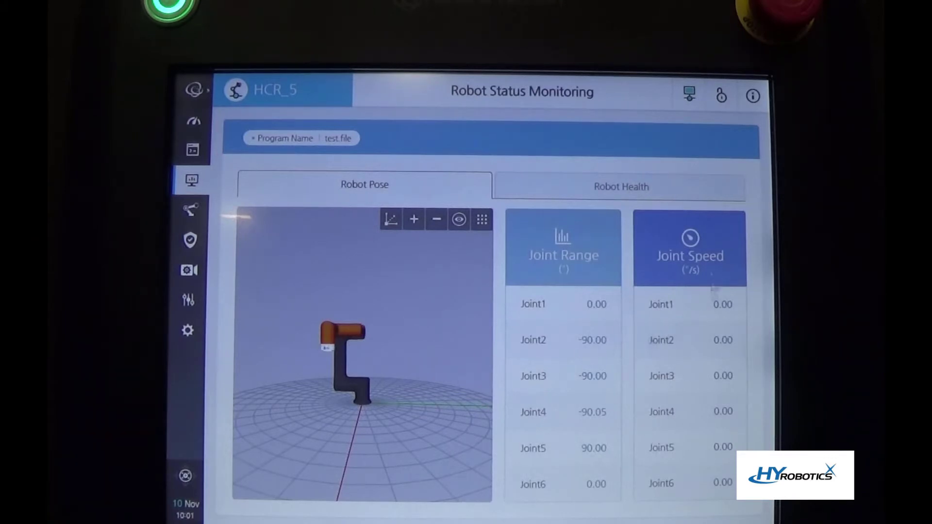
{"action": "left_click", "coordinate": [581, 190]}
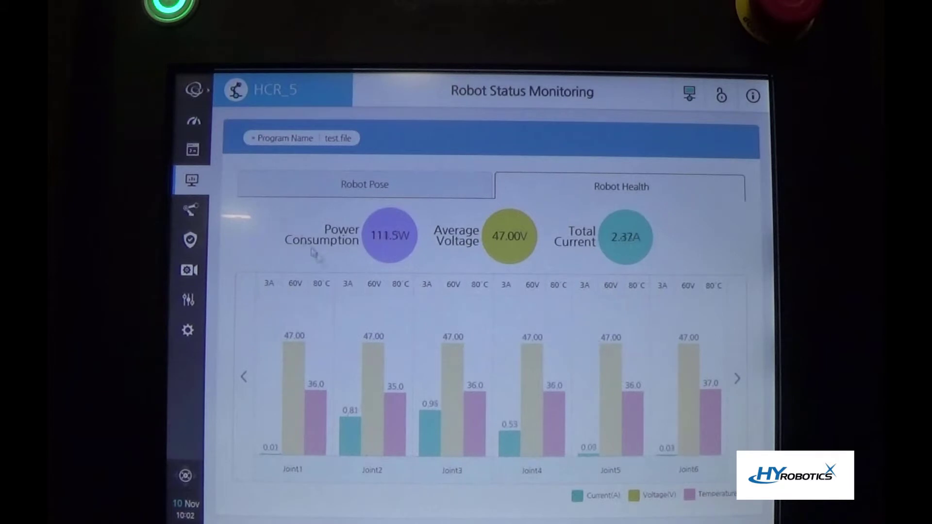
- Open Monitoring > I/O Status to see Tool I/O Status with tool power at 0 V
{"action": "left_click", "coordinate": [193, 183]}
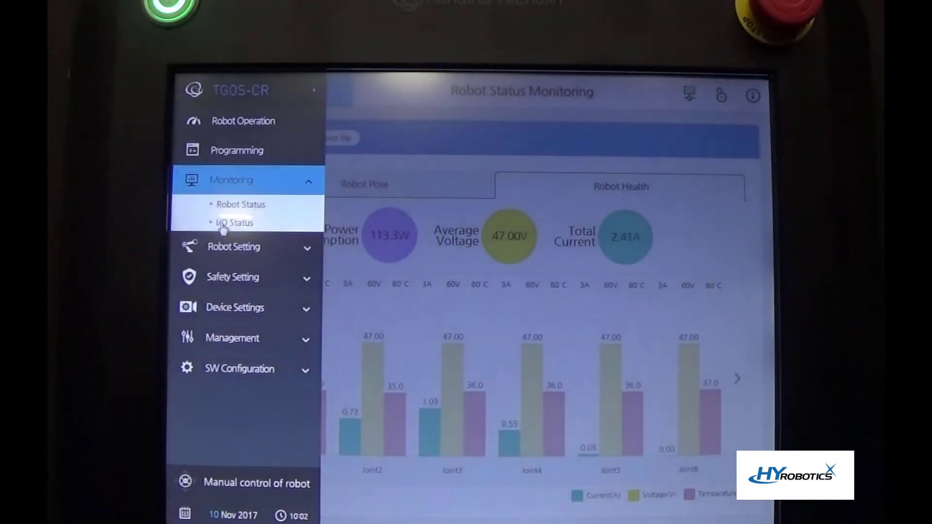
{"action": "left_click", "coordinate": [229, 224]}
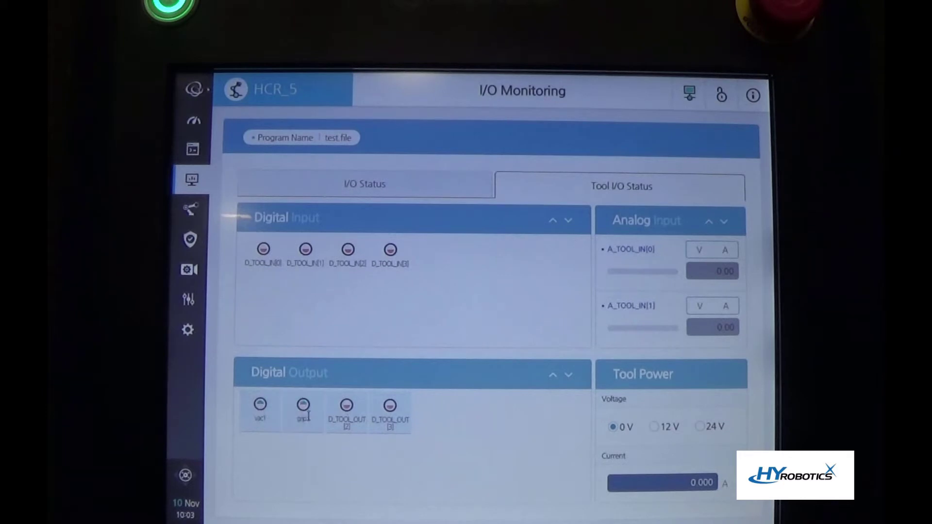
{"action": "left_click", "coordinate": [193, 182]}
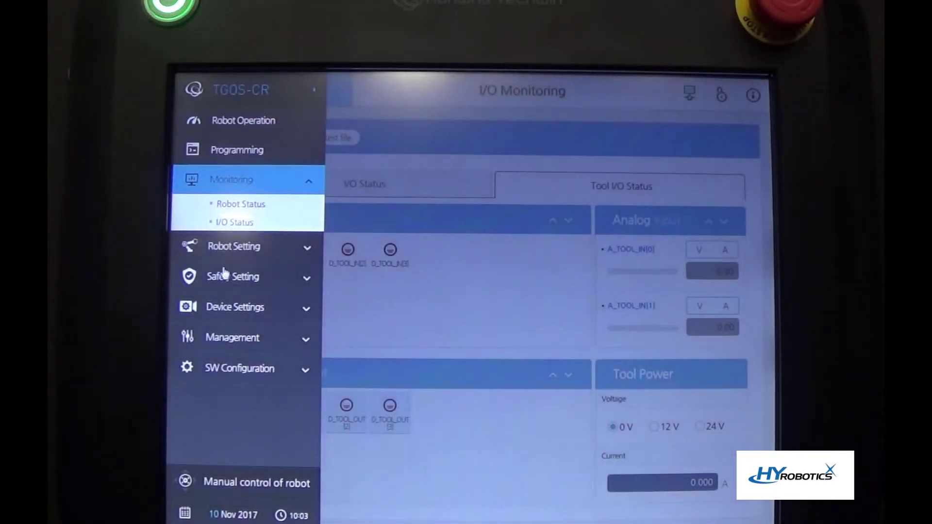
- Apply VAC_GRIP as the active TCP from Robot Setting > TCP Setting
{"action": "left_click", "coordinate": [310, 248]}
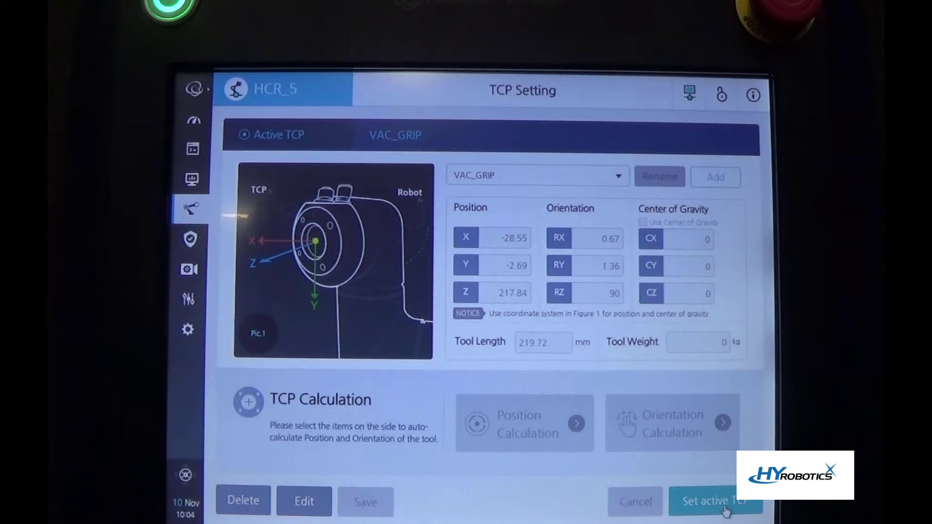
{"action": "left_click", "coordinate": [717, 502]}
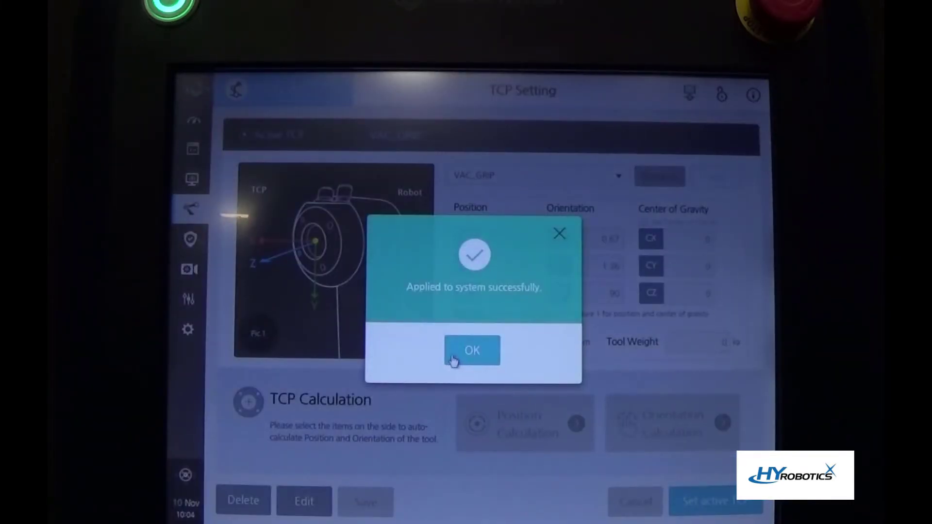
{"action": "left_click", "coordinate": [466, 351]}
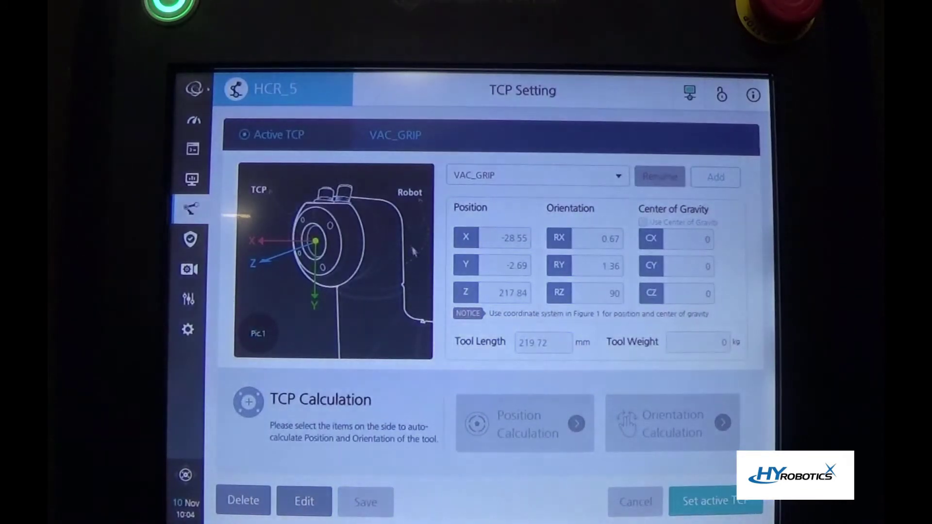
{"action": "left_click", "coordinate": [190, 211]}
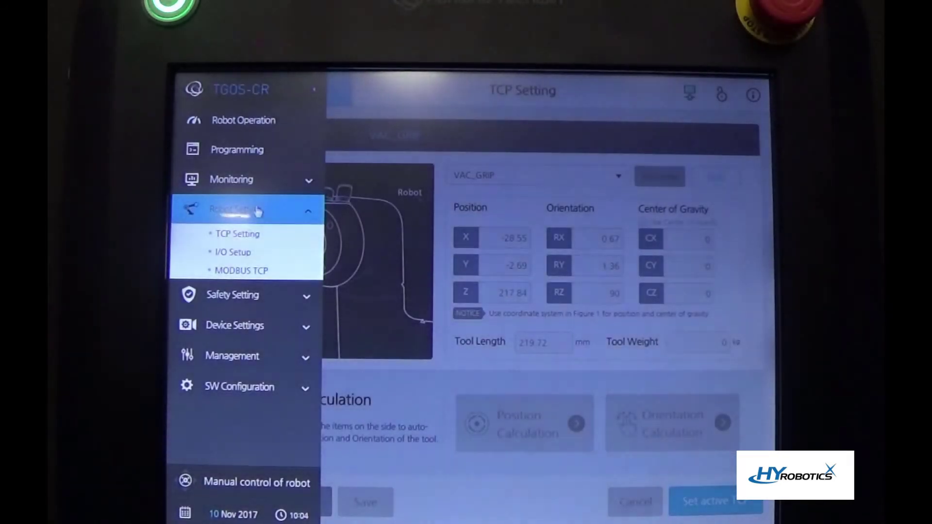
- Open I/O Setup, browse the digital and analog tabs, and return to Digital input
{"action": "left_click", "coordinate": [234, 253]}
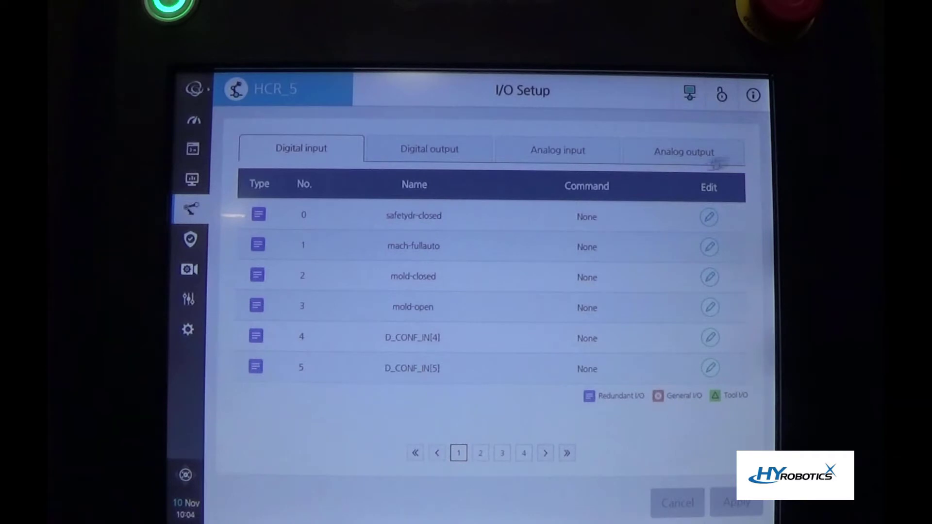
{"action": "left_click", "coordinate": [438, 157]}
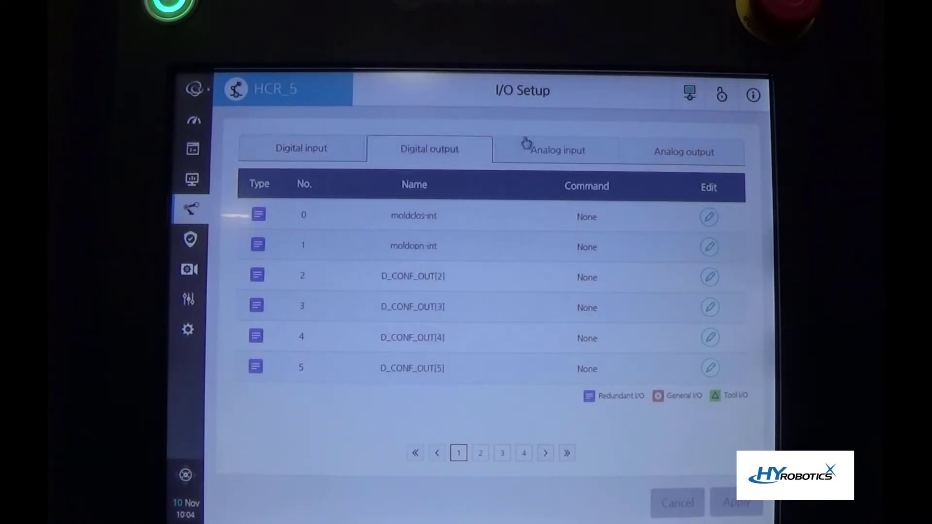
{"action": "left_click", "coordinate": [553, 157]}
{"action": "left_click", "coordinate": [677, 161]}
{"action": "left_click", "coordinate": [546, 159]}
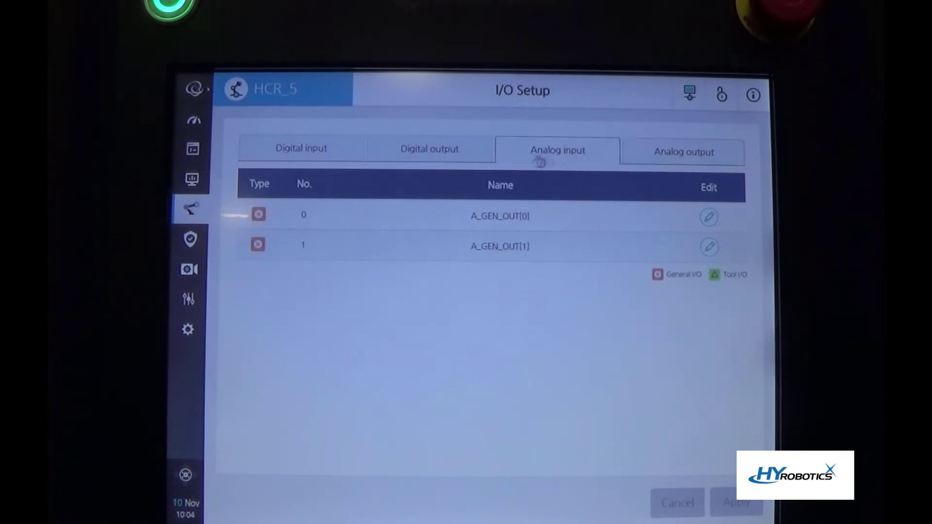
{"action": "left_click", "coordinate": [433, 157]}
{"action": "left_click", "coordinate": [310, 149]}
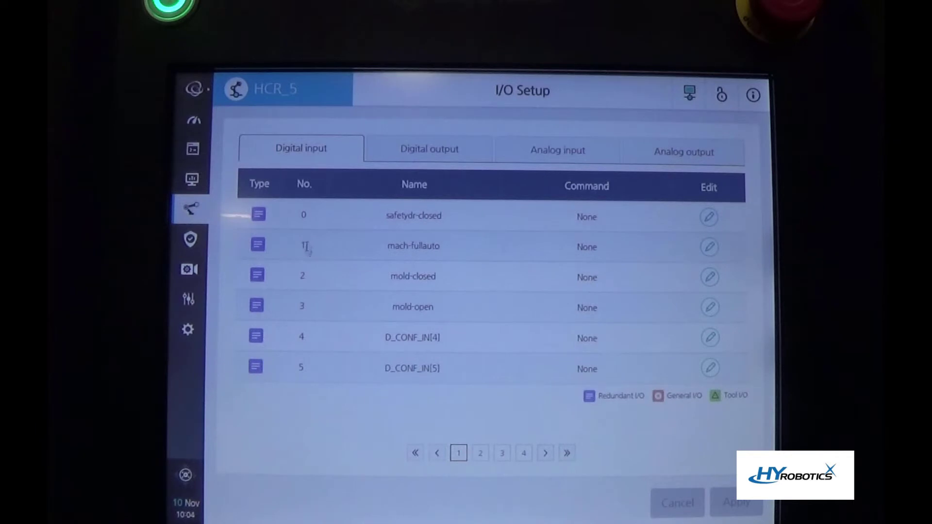
- Open Robot Setting > MODBUS TCP, showing no devices or MODBUS I/O entries
{"action": "left_click", "coordinate": [188, 217]}
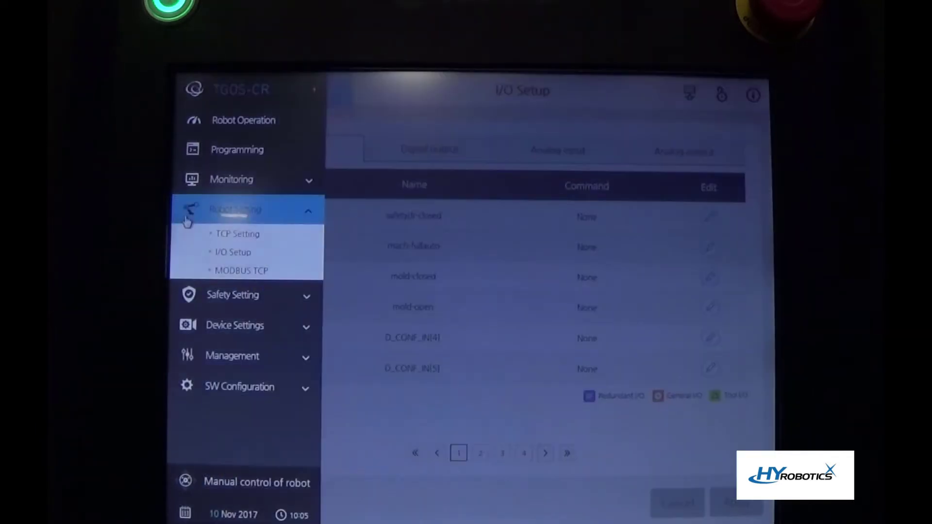
{"action": "left_click", "coordinate": [242, 270]}
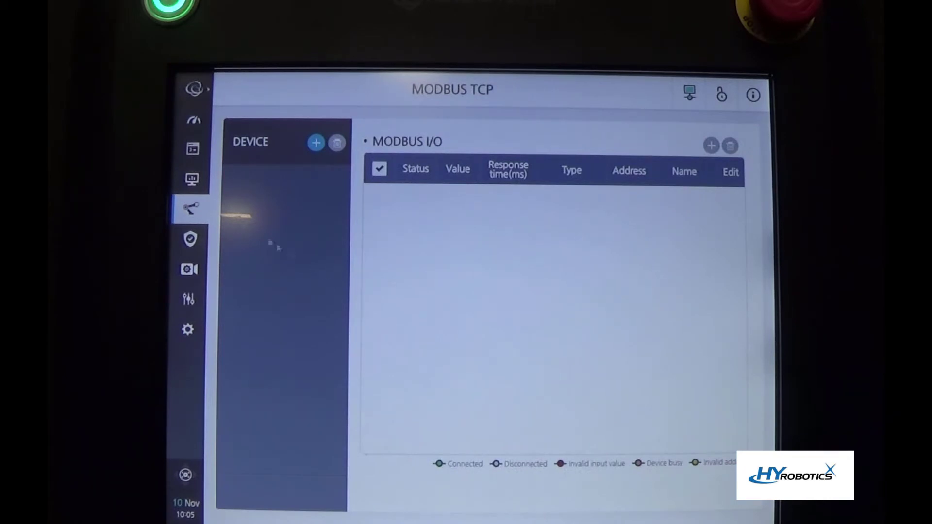
{"action": "left_click", "coordinate": [190, 213]}
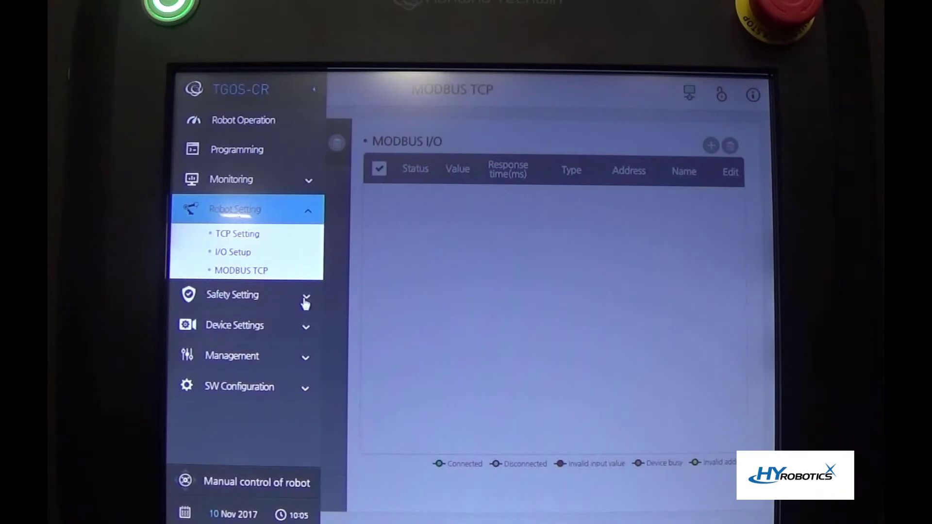
{"action": "left_click", "coordinate": [306, 299]}
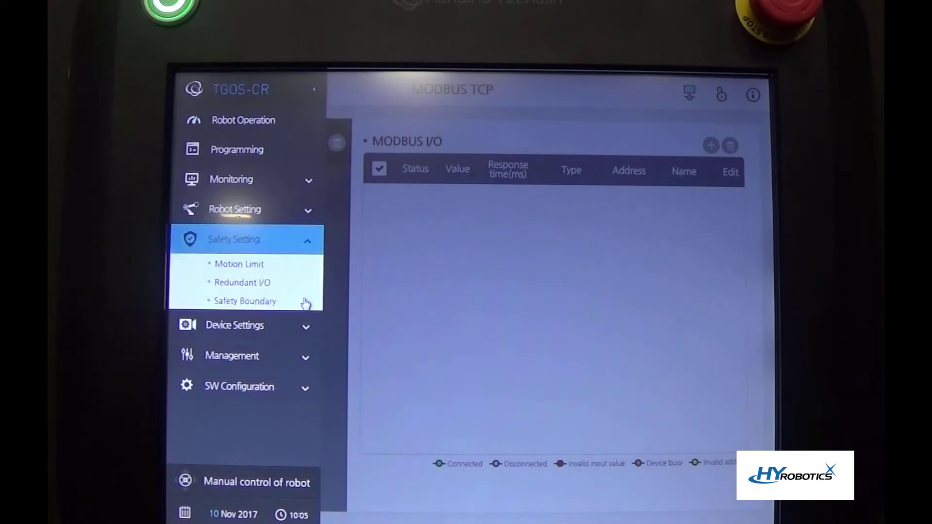
- Open Safety Setting > Motion Limit and bring up the admin User ID/Password login
{"action": "left_click", "coordinate": [252, 266]}
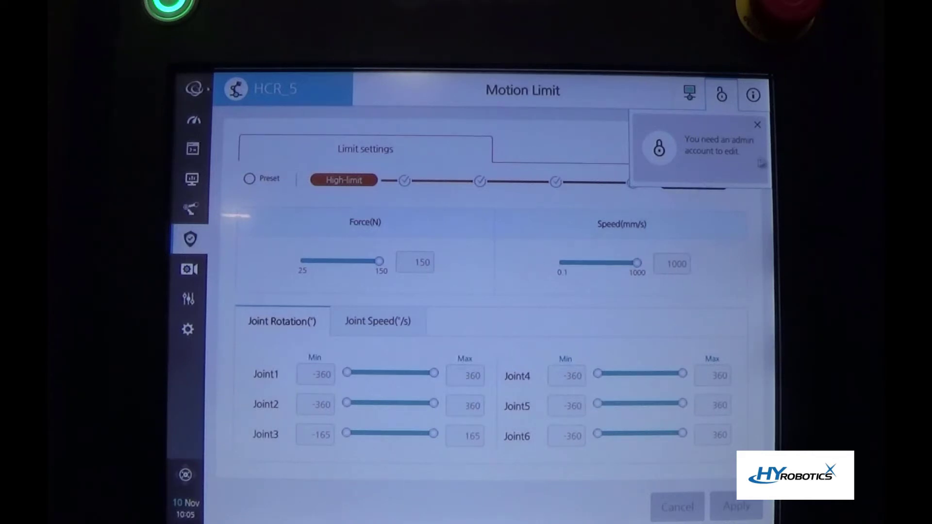
{"action": "left_click", "coordinate": [761, 125]}
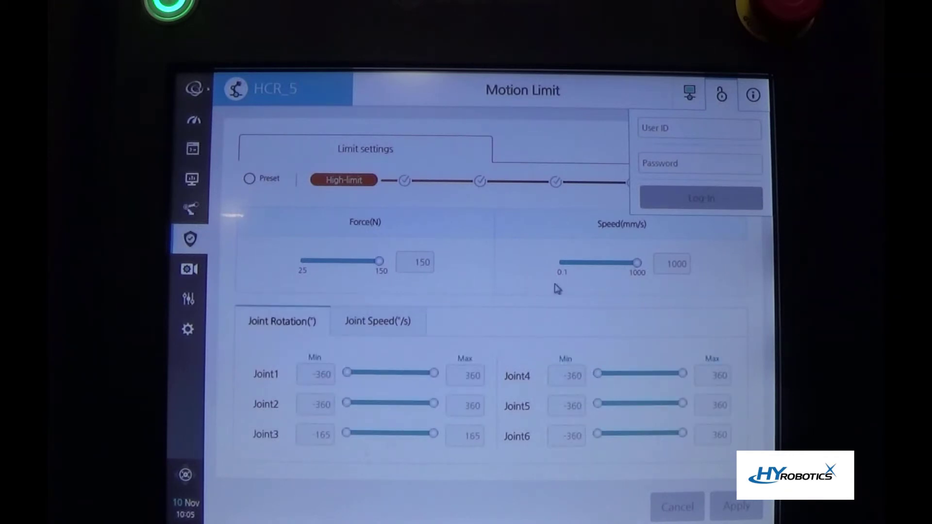
- Visit the Redundant I/O page, then open Safety Boundary and orbit the robot model
{"action": "left_click", "coordinate": [192, 241]}
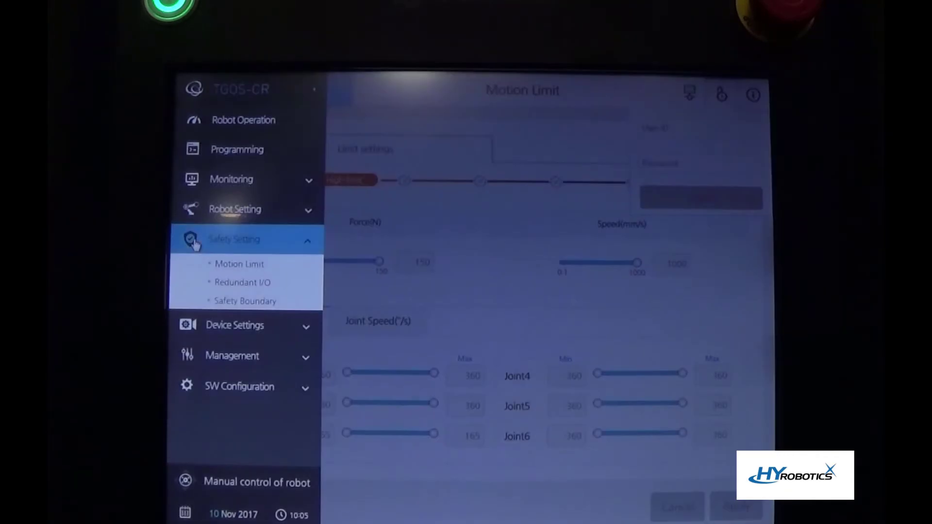
{"action": "left_click", "coordinate": [243, 283]}
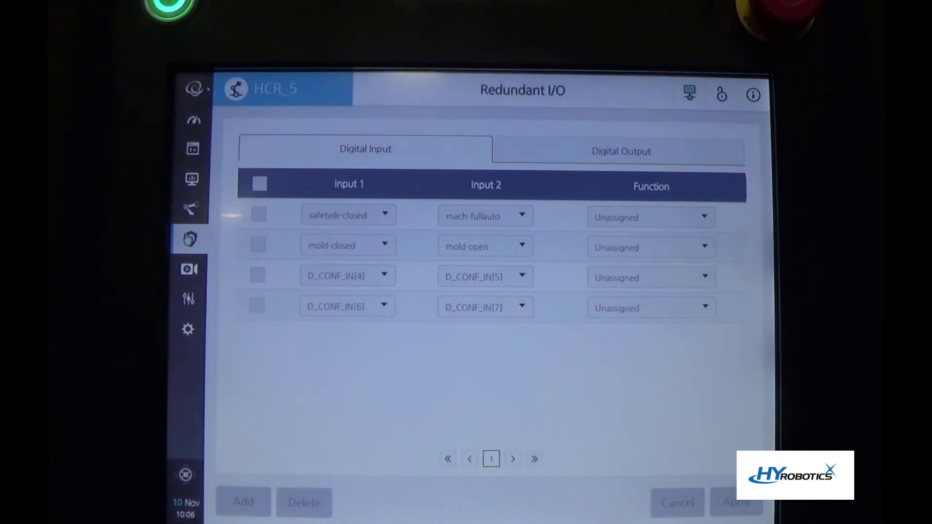
{"action": "left_click", "coordinate": [189, 240]}
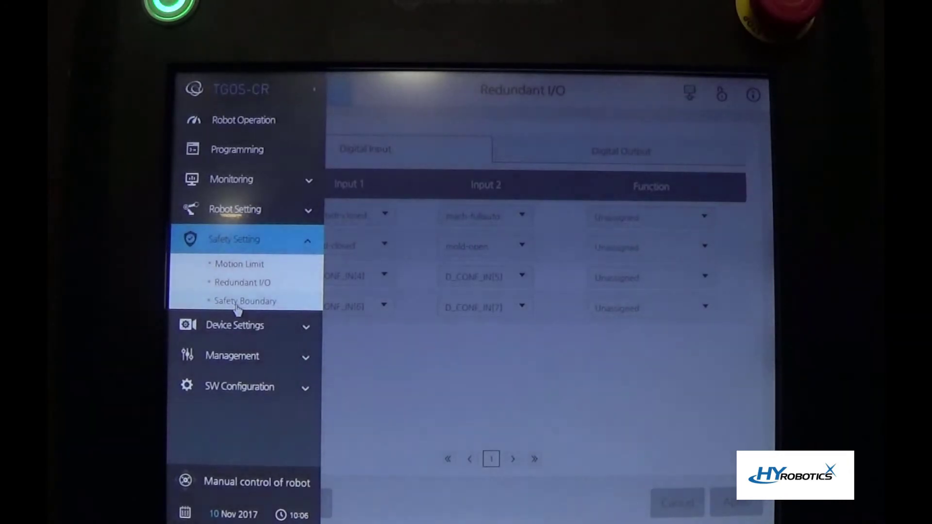
{"action": "left_click", "coordinate": [236, 302]}
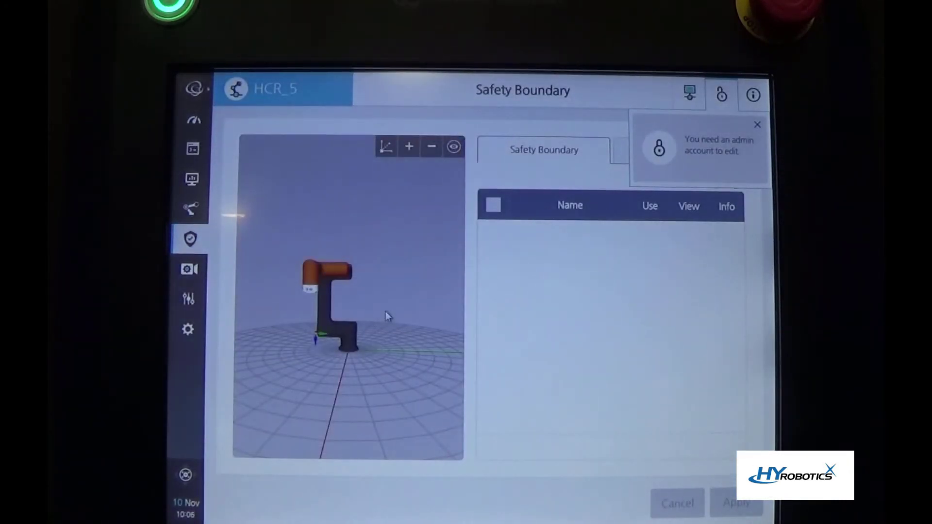
{"action": "left_click_drag", "start_coordinate": [386, 311], "coordinate": [388, 273]}
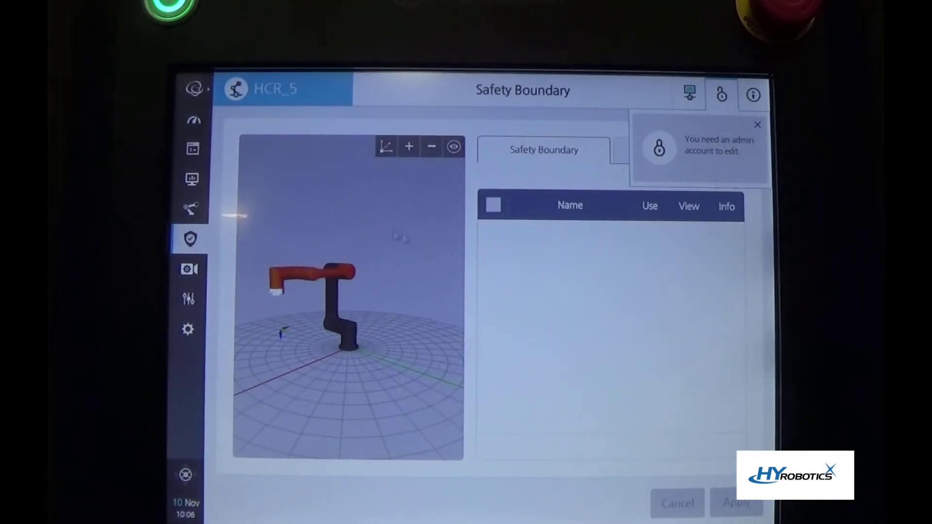
{"action": "mouse_move", "coordinate": [418, 362]}
{"action": "left_mouse_down"}
{"action": "mouse_move", "coordinate": [377, 372]}
{"action": "mouse_move", "coordinate": [318, 333]}
{"action": "mouse_move", "coordinate": [229, 355]}
{"action": "left_mouse_up"}
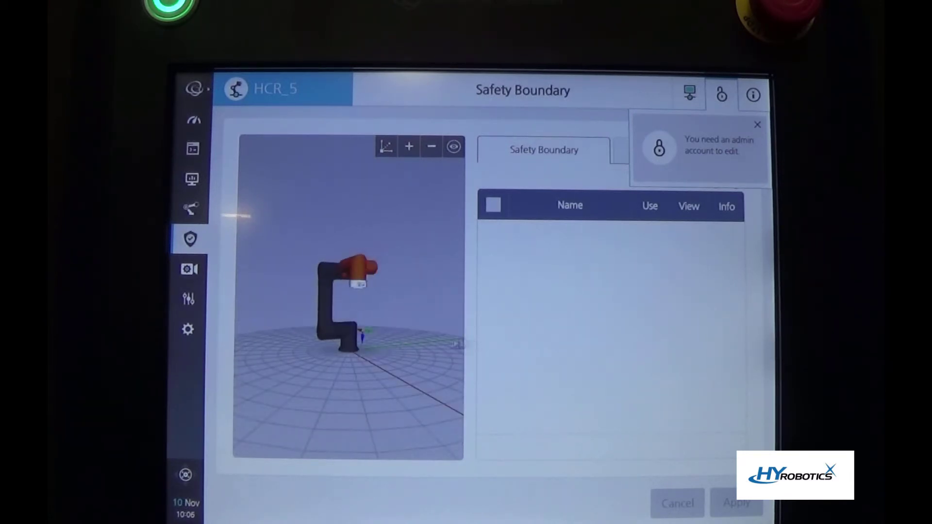
{"action": "mouse_move", "coordinate": [434, 354]}
{"action": "left_mouse_down"}
{"action": "mouse_move", "coordinate": [399, 379]}
{"action": "mouse_move", "coordinate": [362, 358]}
{"action": "mouse_move", "coordinate": [352, 371]}
{"action": "mouse_move", "coordinate": [424, 328]}
{"action": "mouse_move", "coordinate": [326, 303]}
{"action": "mouse_move", "coordinate": [342, 342]}
{"action": "left_mouse_up"}
{"action": "left_click", "coordinate": [189, 268]}
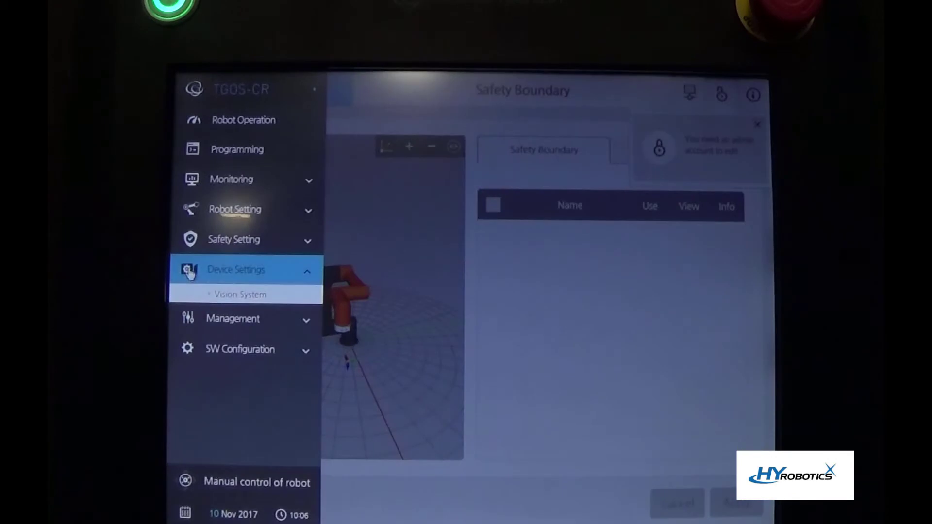
- Open Device Settings > Vision System, showing an empty vision list
{"action": "left_click", "coordinate": [247, 297]}
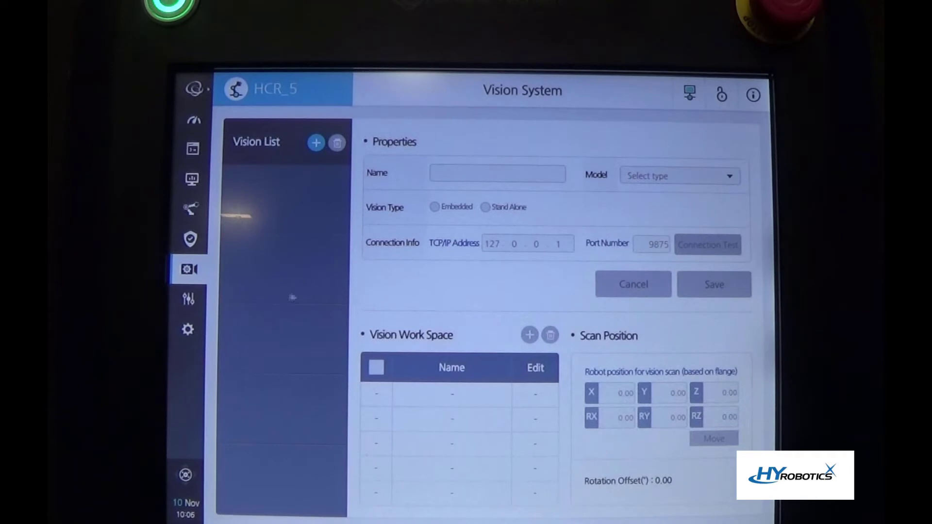
{"action": "left_click", "coordinate": [195, 277]}
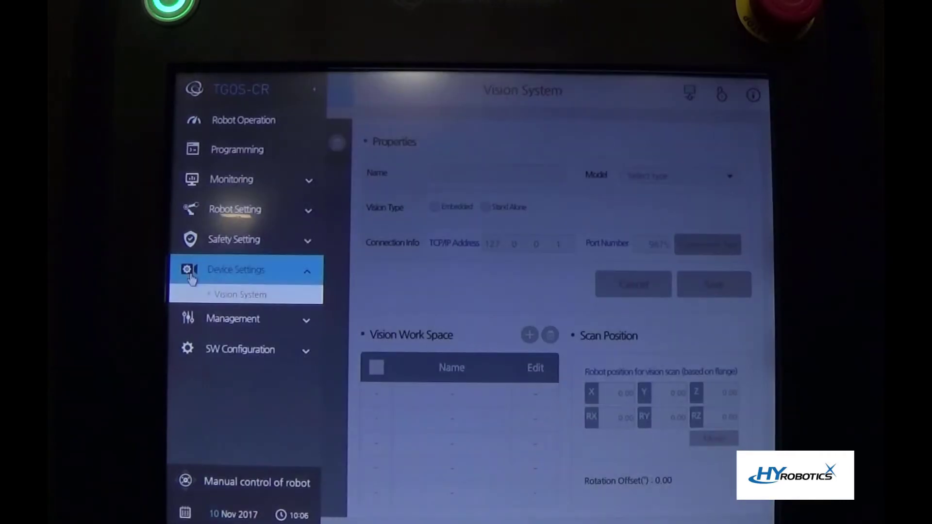
{"action": "left_click", "coordinate": [217, 321]}
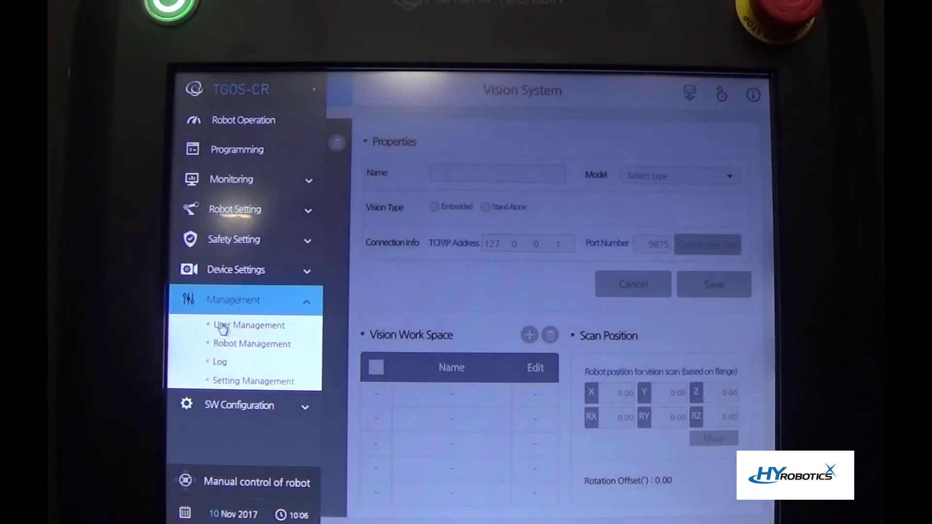
- View the User Management page, then switch to Robot Management
{"action": "left_click", "coordinate": [268, 333]}
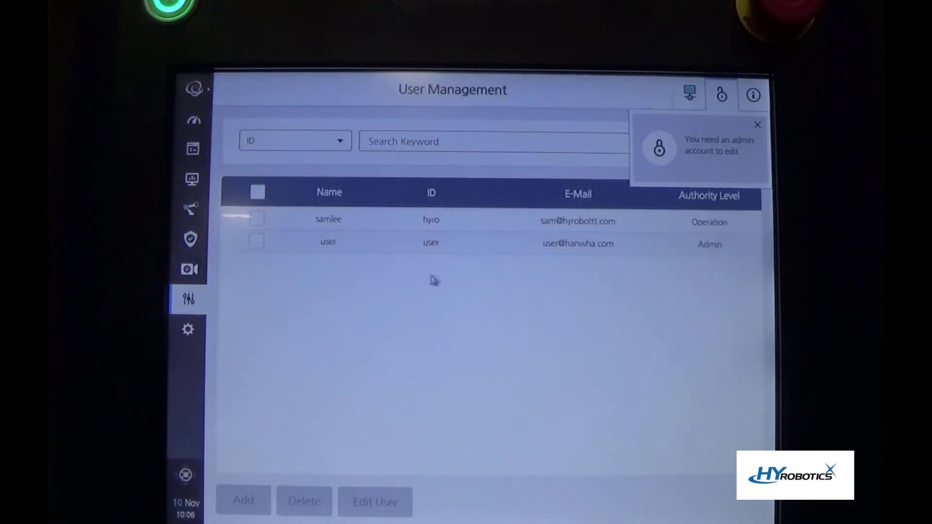
{"action": "left_click", "coordinate": [193, 305]}
{"action": "left_click", "coordinate": [252, 353]}
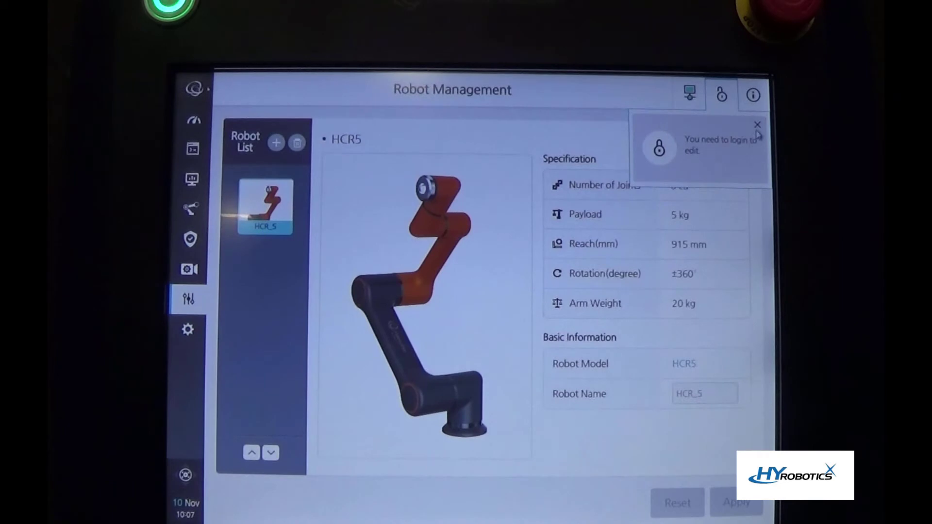
- Dismiss the login-required notice and open the operation Log page
{"action": "left_click", "coordinate": [757, 127]}
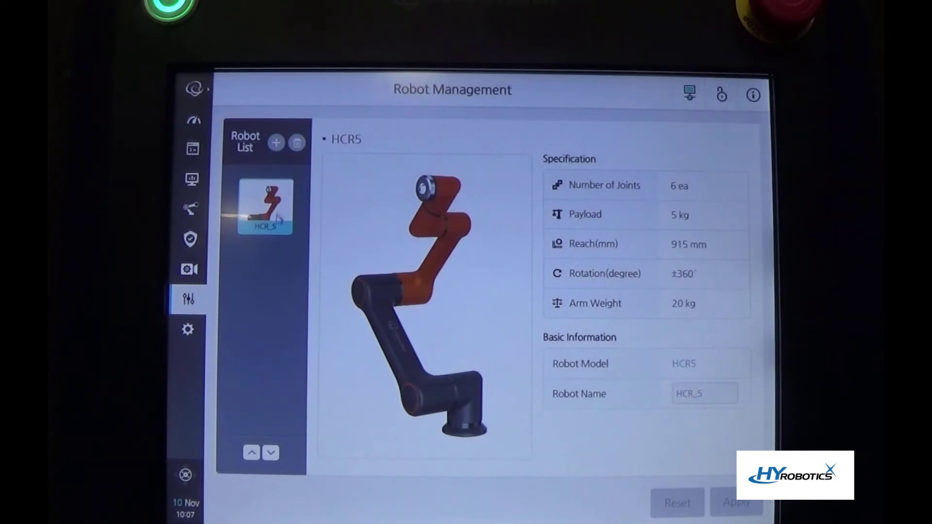
{"action": "left_click", "coordinate": [188, 301]}
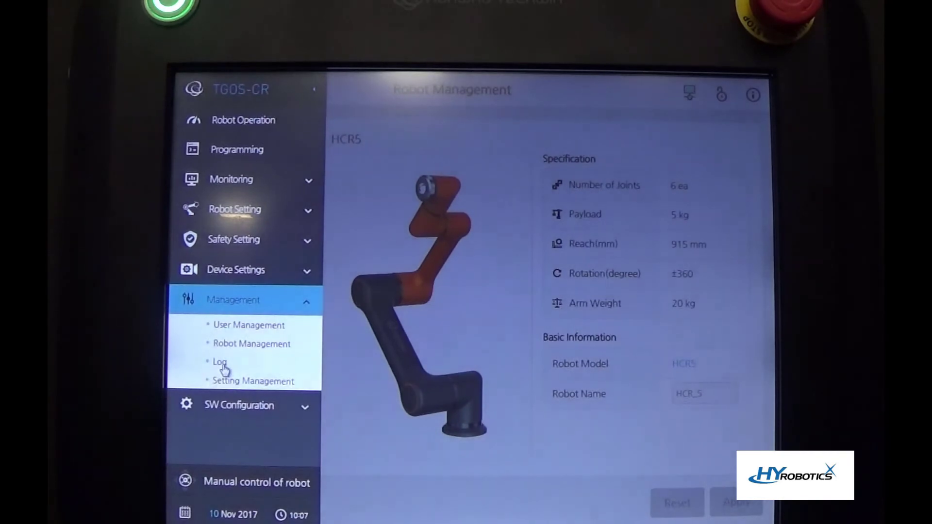
{"action": "left_click", "coordinate": [220, 363]}
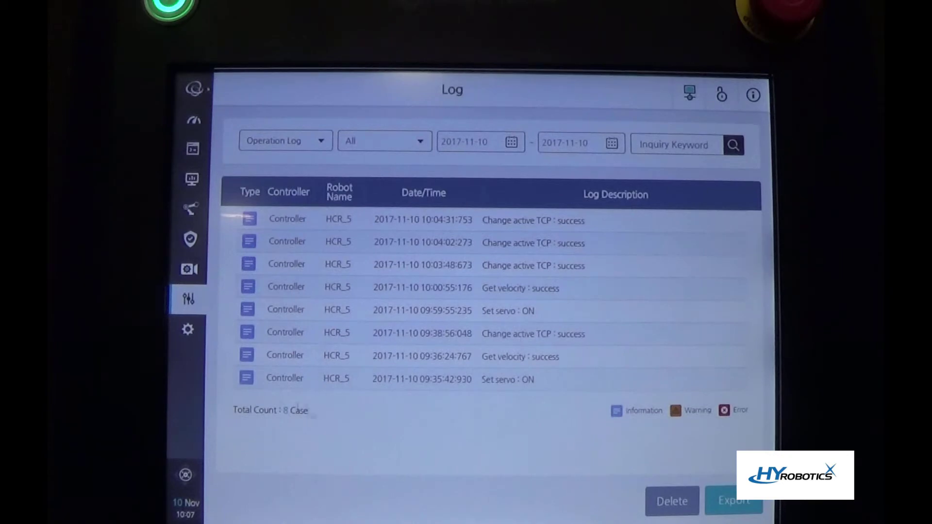
- After reviewing the log, view Setting Management's empty HCR_5 file list and expand SW Configuration
{"action": "left_click", "coordinate": [188, 299]}
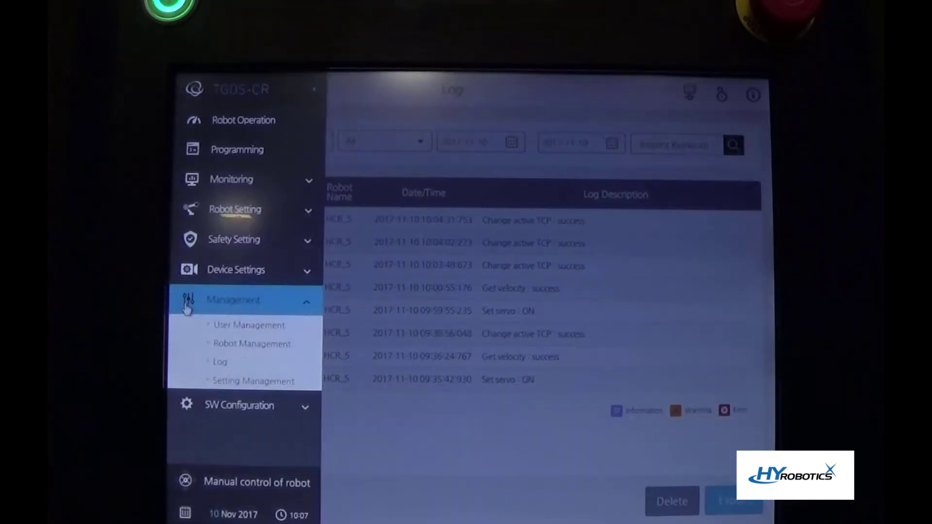
{"action": "left_click", "coordinate": [253, 381]}
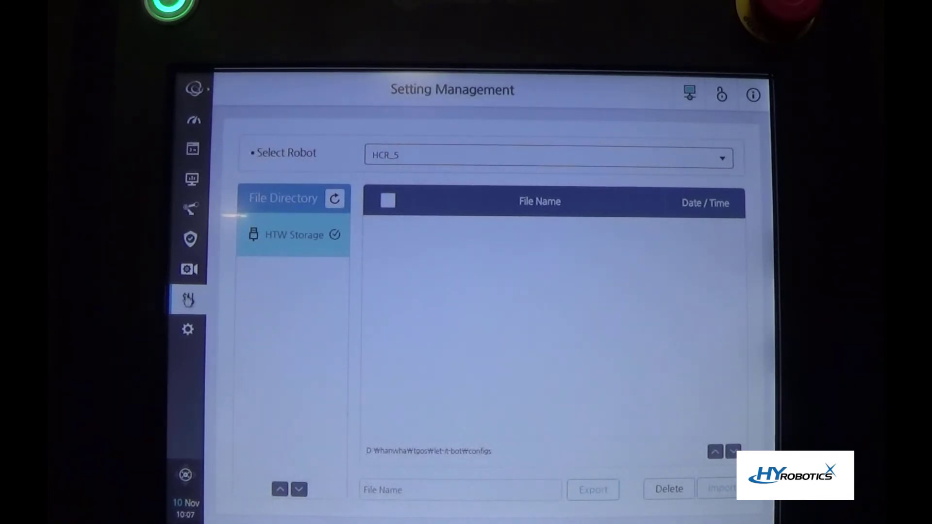
{"action": "left_click", "coordinate": [188, 329]}
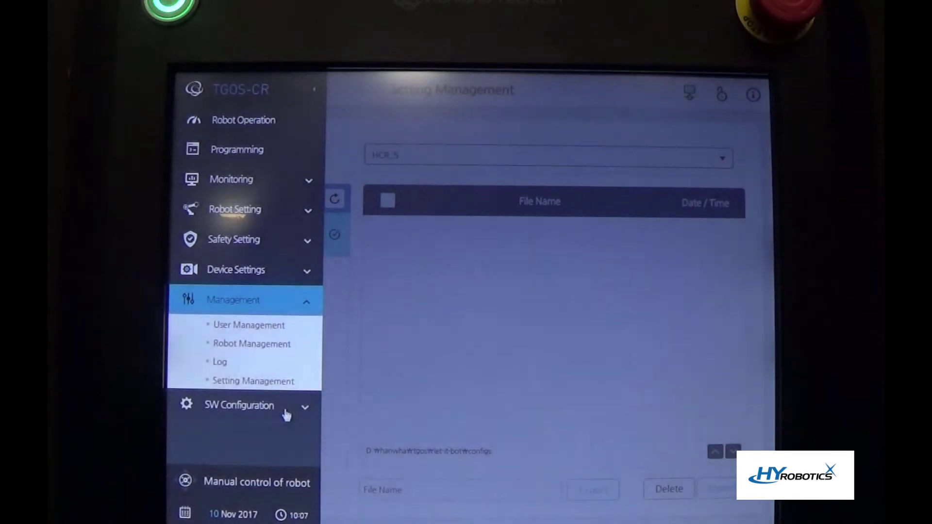
{"action": "left_click", "coordinate": [285, 413]}
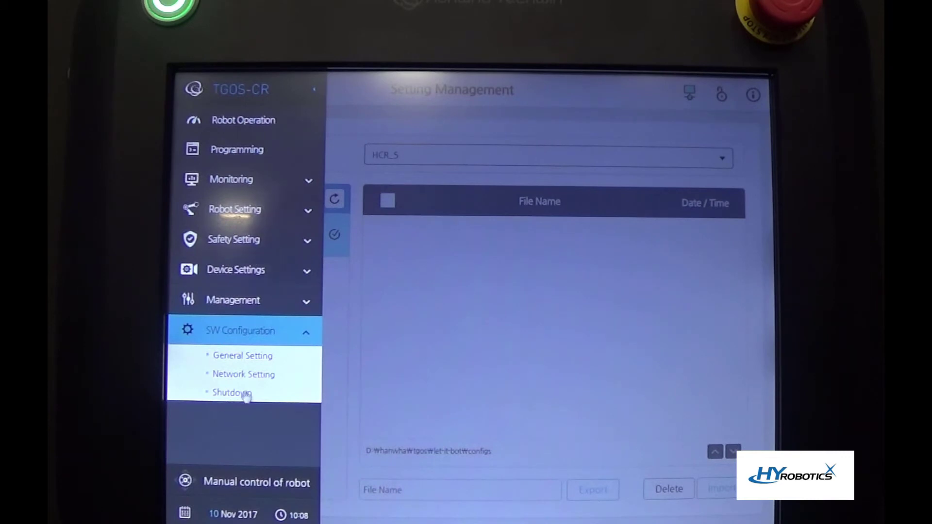
- View General Setting (English, kg, date 2017-11-10), then reopen the navigation menu
{"action": "left_click", "coordinate": [229, 359]}
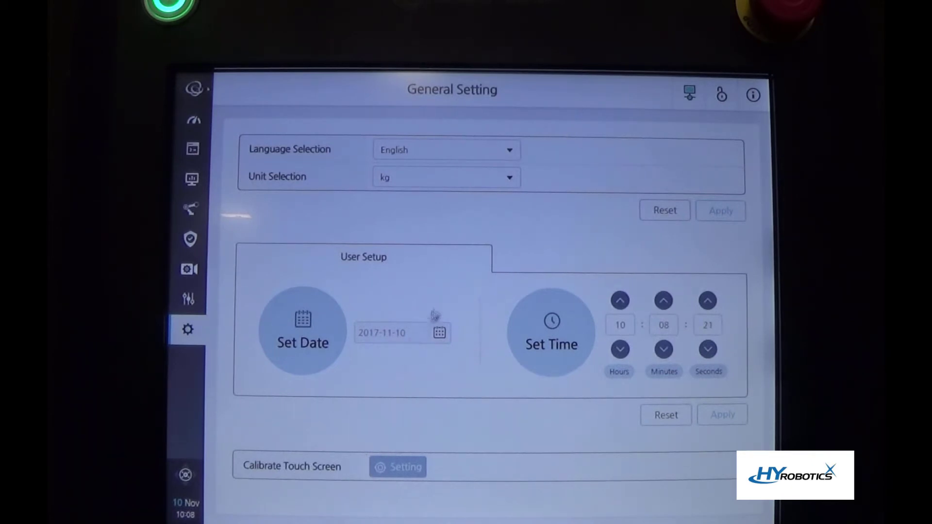
{"action": "left_click", "coordinate": [175, 340]}
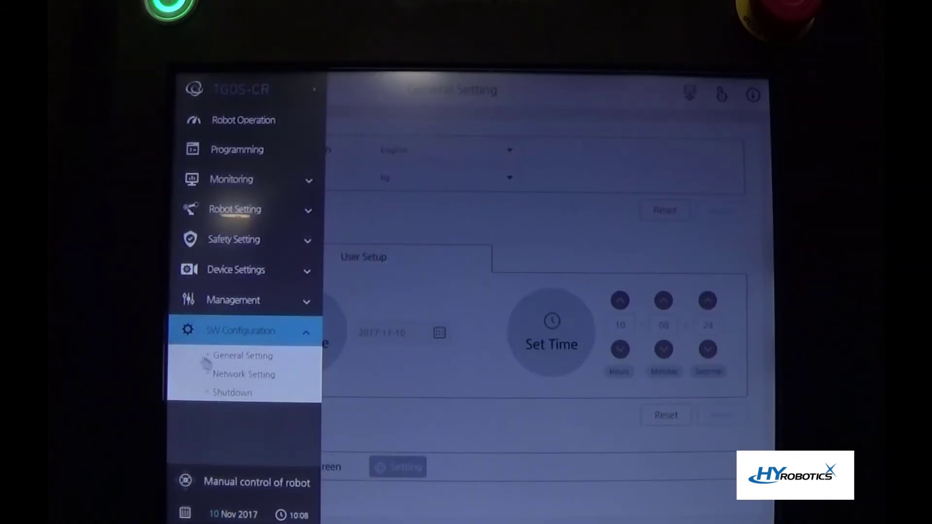
- View Network Setting, acknowledge the LAN connection error with OK, and reopen navigation
{"action": "left_click", "coordinate": [228, 379]}
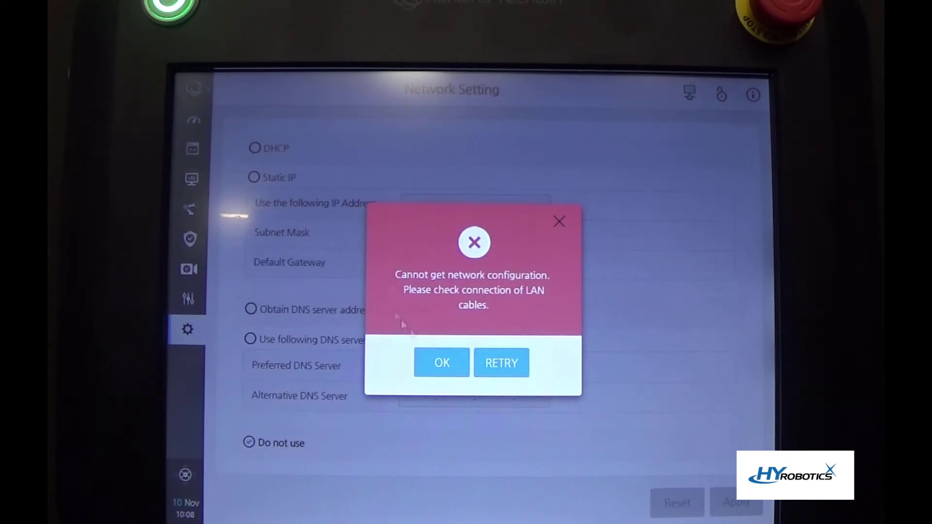
{"action": "left_click", "coordinate": [454, 376]}
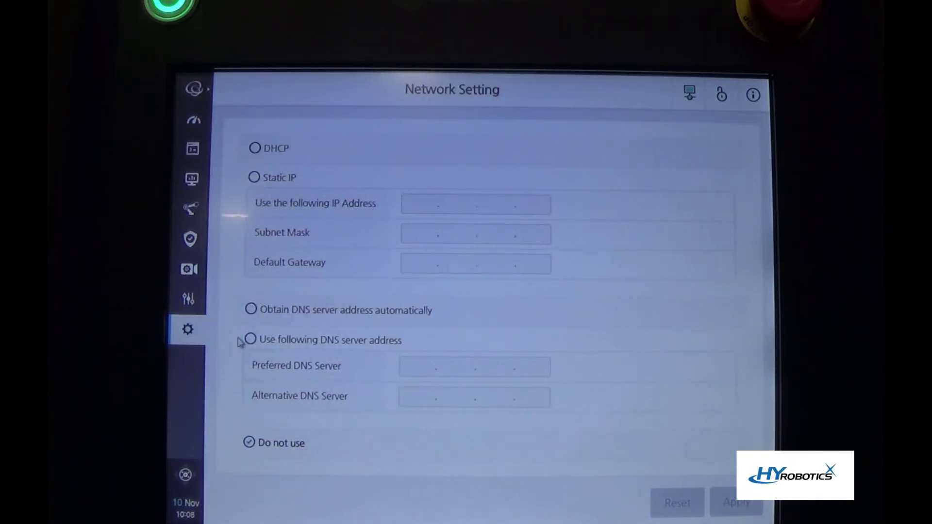
{"action": "left_click", "coordinate": [185, 340]}
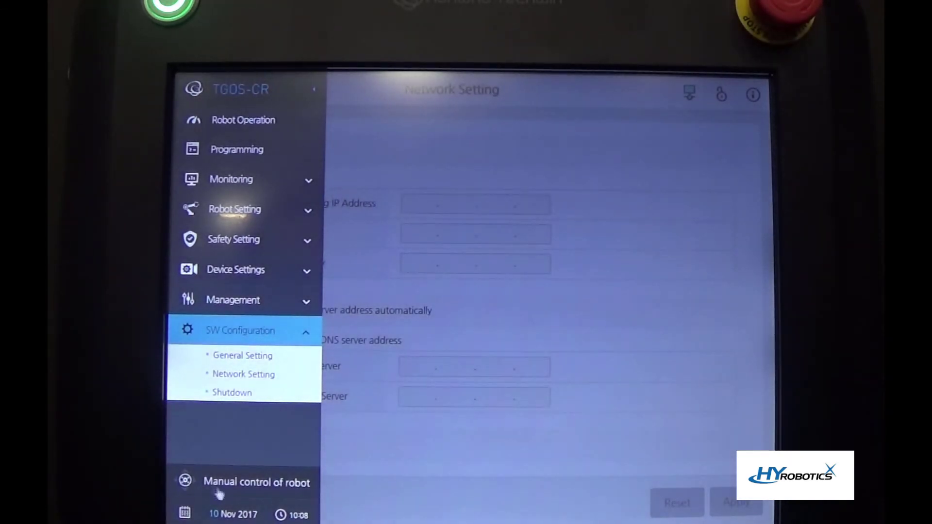
{"action": "left_click", "coordinate": [191, 491]}
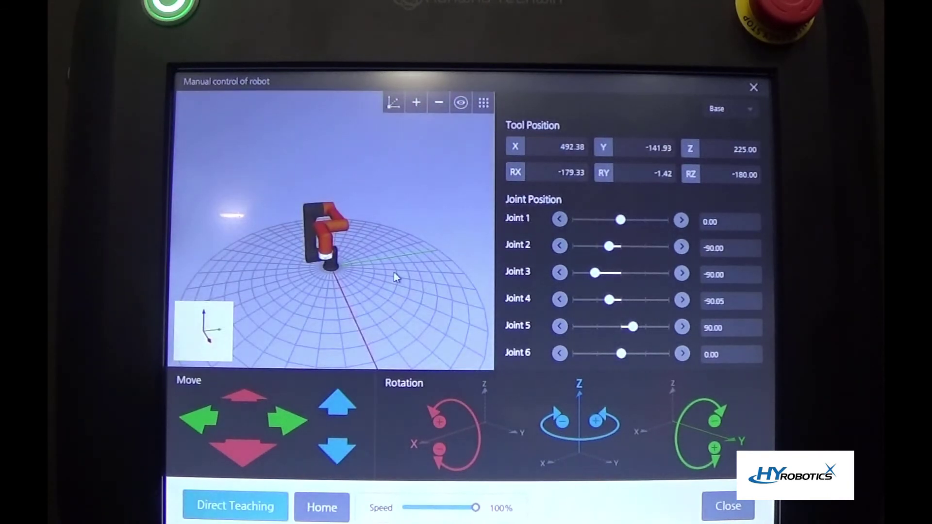
- Orbit the 3D HCR-5 model in manual control to view it from several angles
{"action": "mouse_move", "coordinate": [377, 292]}
{"action": "left_mouse_down"}
{"action": "mouse_move", "coordinate": [348, 293]}
{"action": "mouse_move", "coordinate": [359, 258]}
{"action": "mouse_move", "coordinate": [353, 269]}
{"action": "mouse_move", "coordinate": [365, 268]}
{"action": "left_mouse_up"}
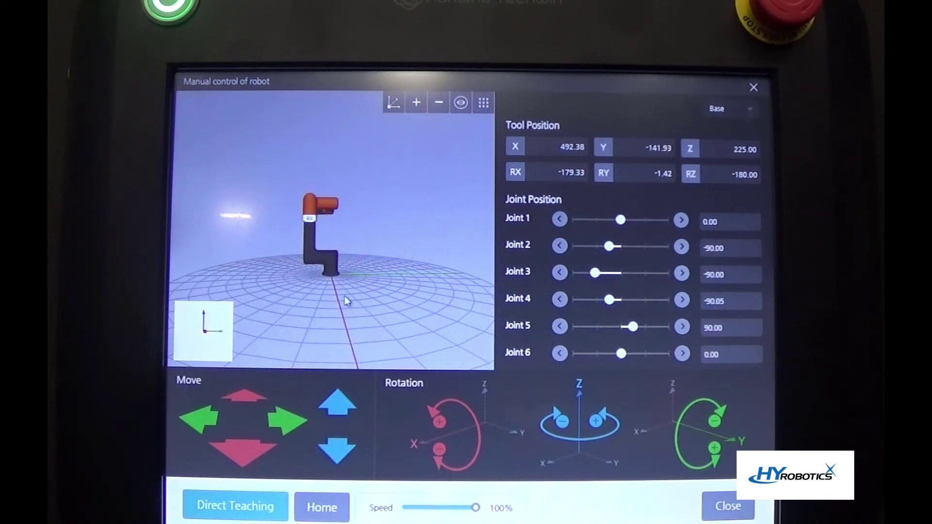
{"action": "left_click_drag", "start_coordinate": [345, 301], "coordinate": [323, 313]}
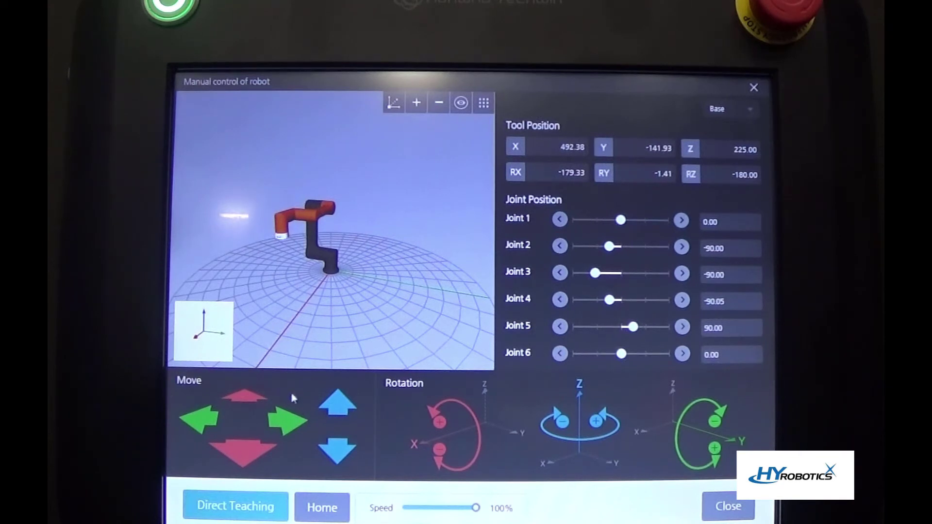
{"action": "left_click_drag", "start_coordinate": [289, 337], "coordinate": [298, 331]}
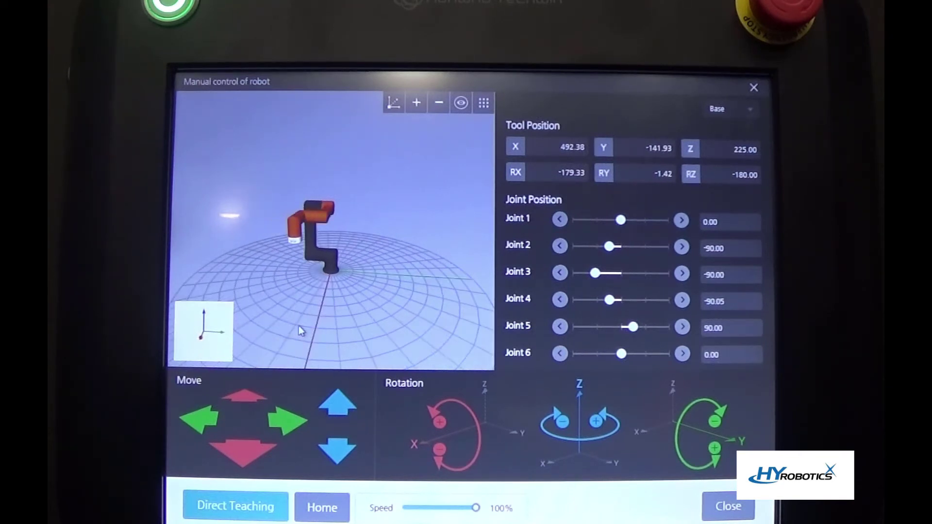
- Jog the tool back and forth along X and Y, then down along Z
{"action": "left_click", "coordinate": [247, 400]}
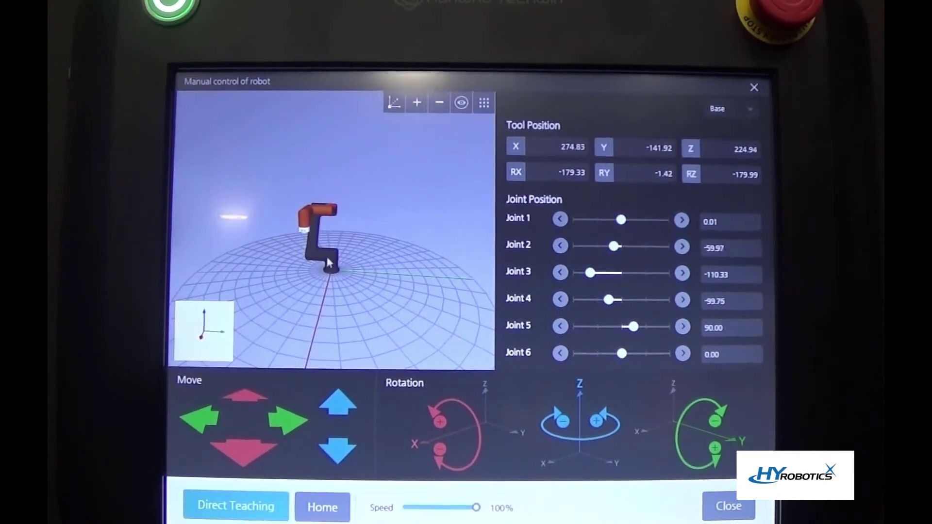
{"action": "left_click", "coordinate": [243, 461]}
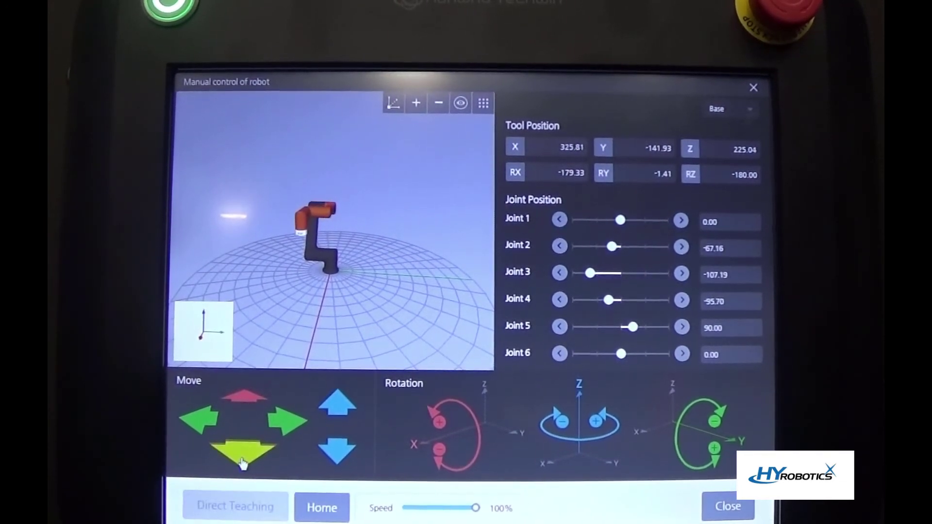
{"action": "left_click_drag", "start_coordinate": [243, 460], "coordinate": [208, 455]}
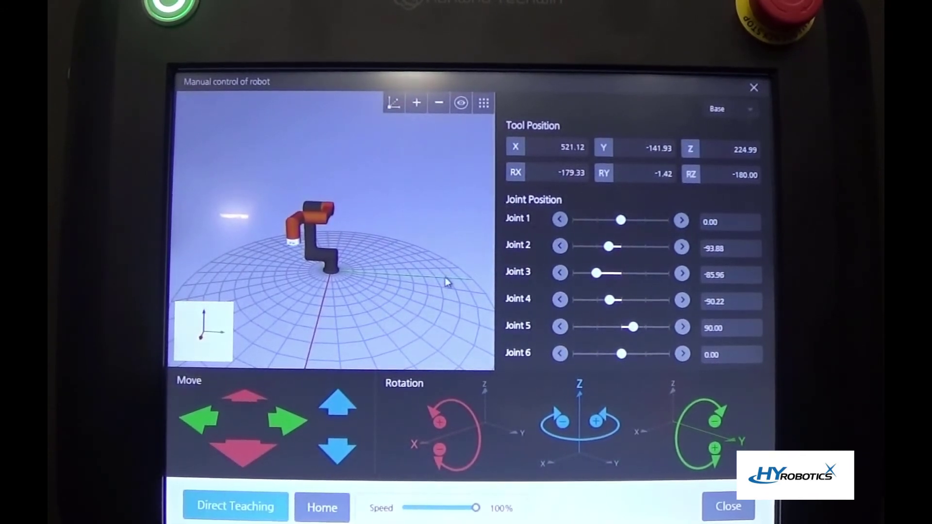
{"action": "left_click", "coordinate": [212, 425]}
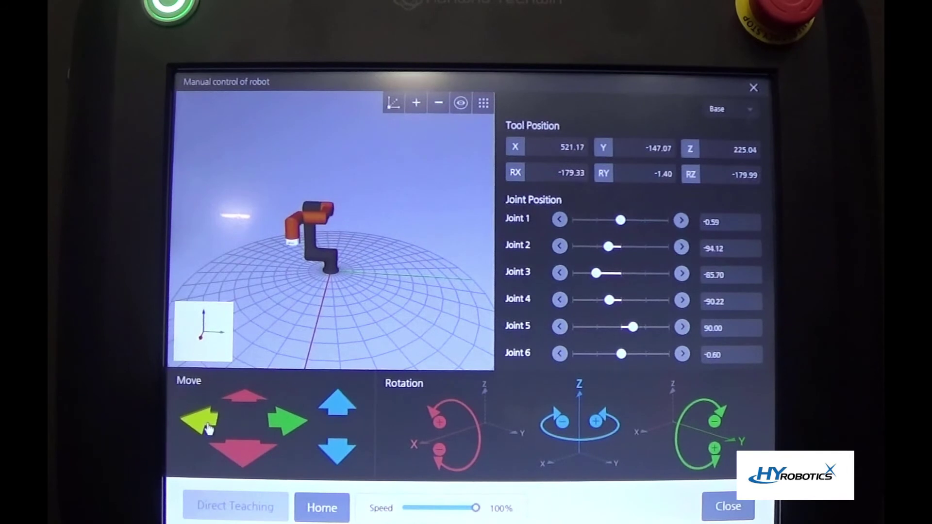
{"action": "left_click", "coordinate": [297, 433]}
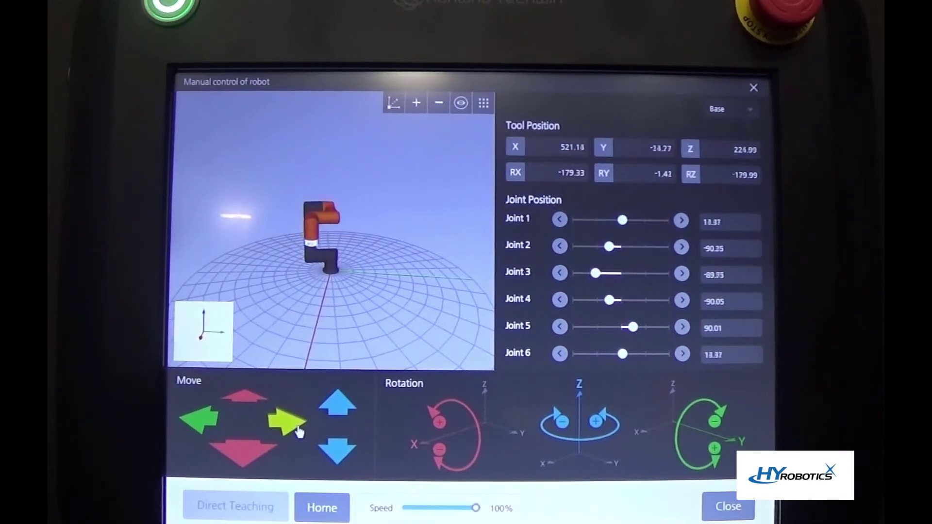
{"action": "left_click", "coordinate": [337, 453]}
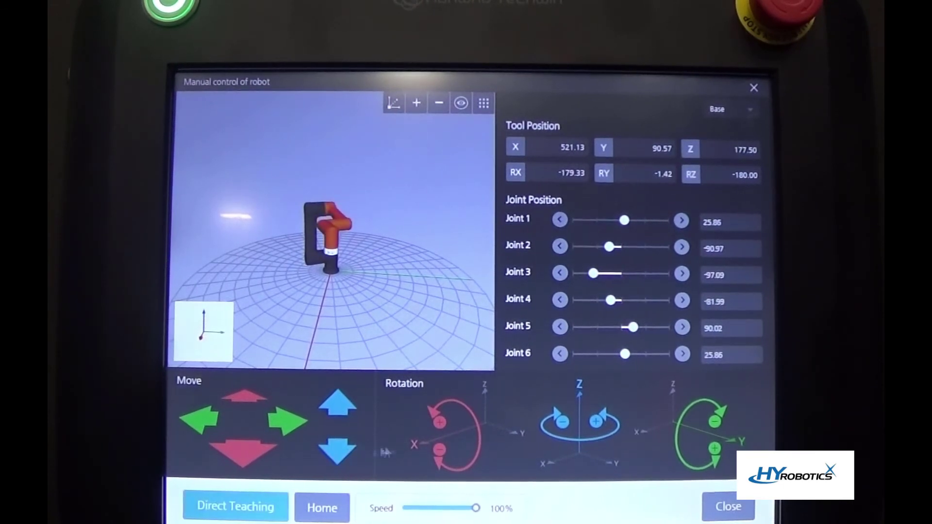
- Rotate the tool about X (+/−) and Z (−), return home, and set speed to 54%
{"action": "left_click", "coordinate": [440, 424]}
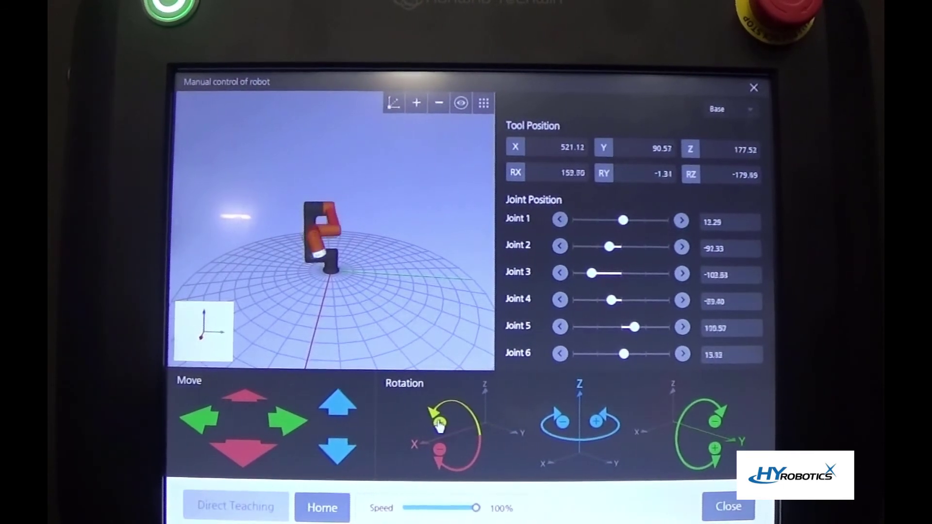
{"action": "left_click", "coordinate": [440, 452]}
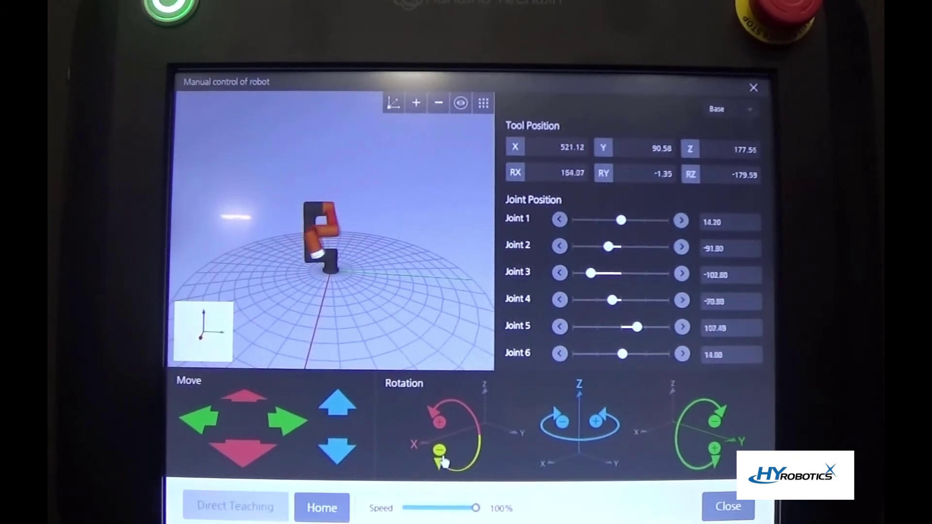
{"action": "left_click", "coordinate": [569, 427]}
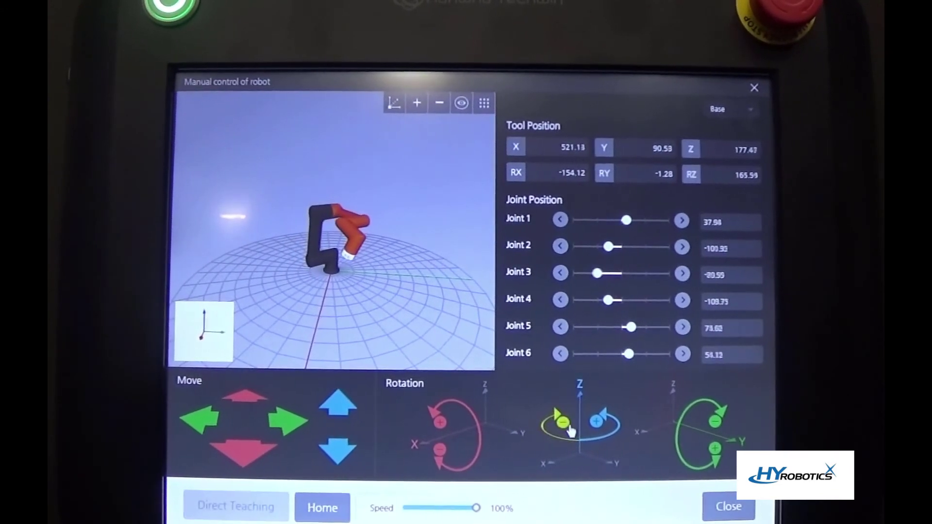
{"action": "left_click", "coordinate": [332, 510]}
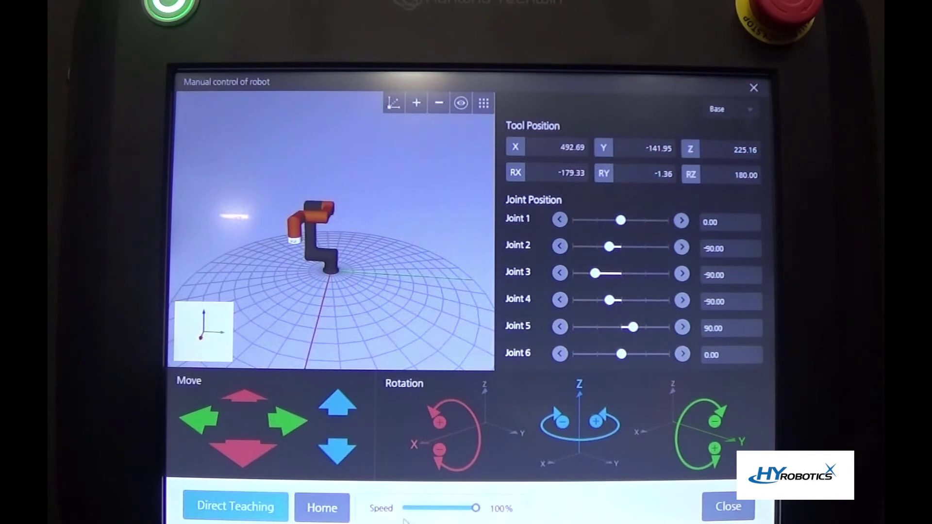
{"action": "left_click", "coordinate": [444, 508]}
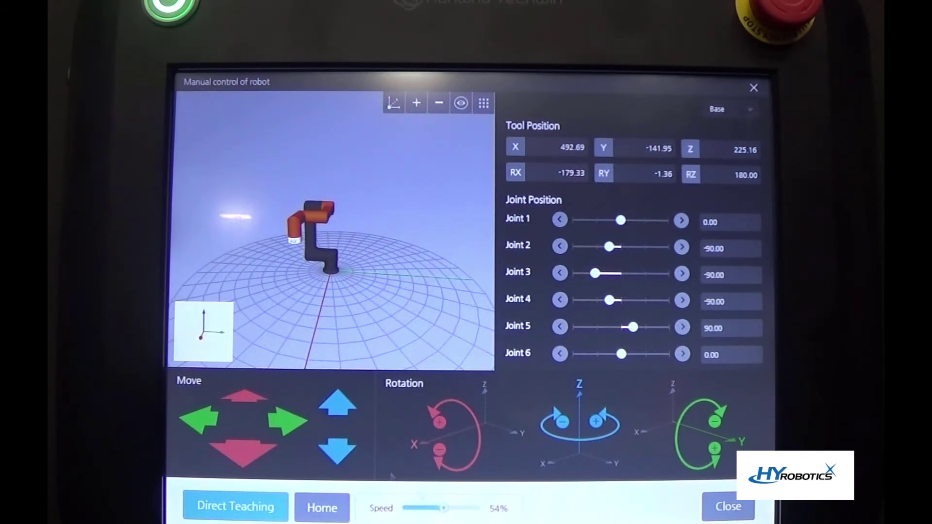
- Jog toward −Y, then back toward +Y at 1% speed, restore 100% speed and return home
{"action": "left_click", "coordinate": [193, 425]}
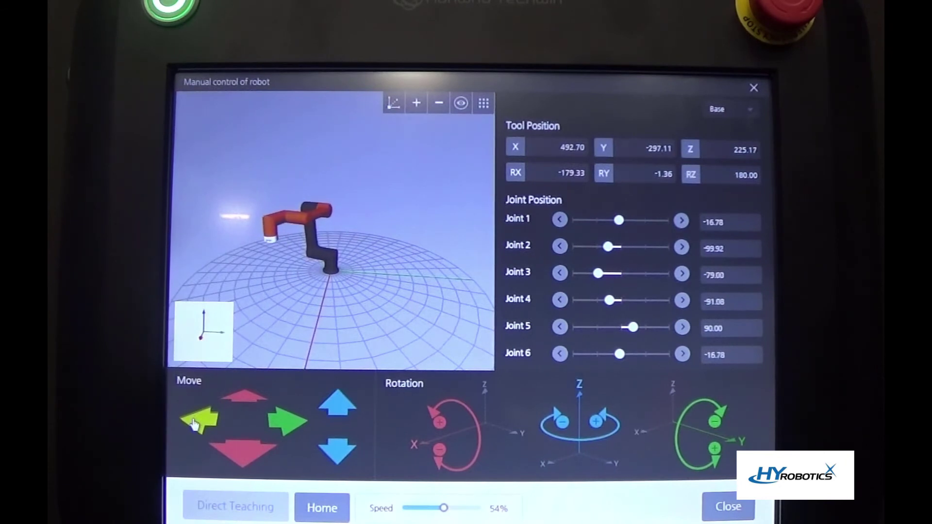
{"action": "left_click", "coordinate": [405, 510]}
{"action": "left_click", "coordinate": [291, 434]}
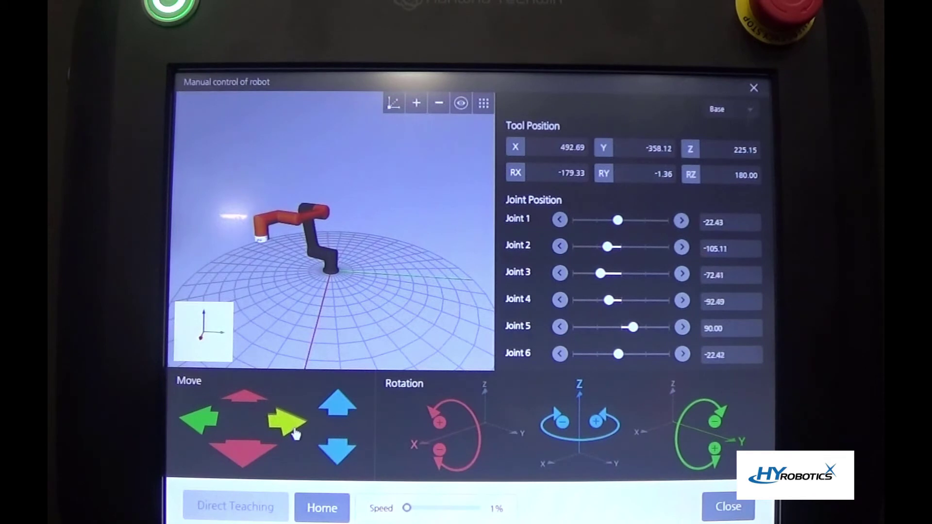
{"action": "left_click", "coordinate": [295, 435]}
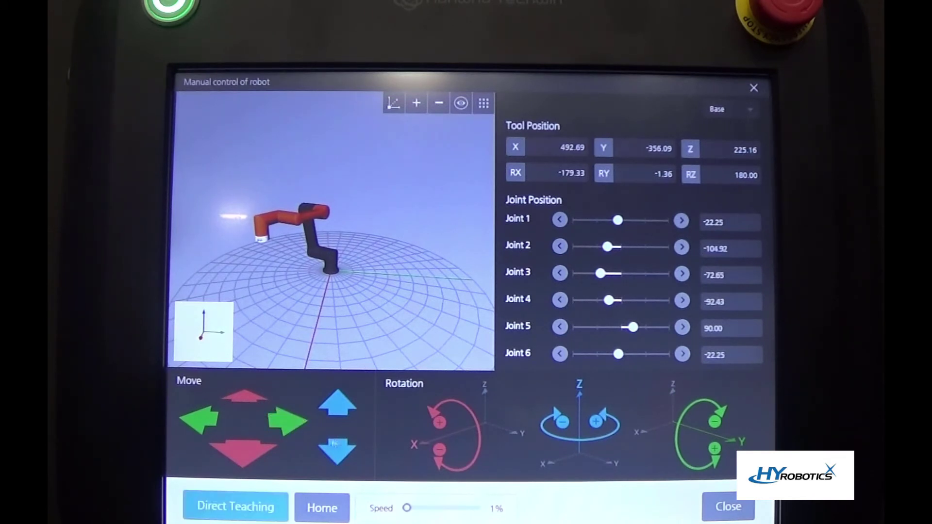
{"action": "left_click", "coordinate": [479, 513]}
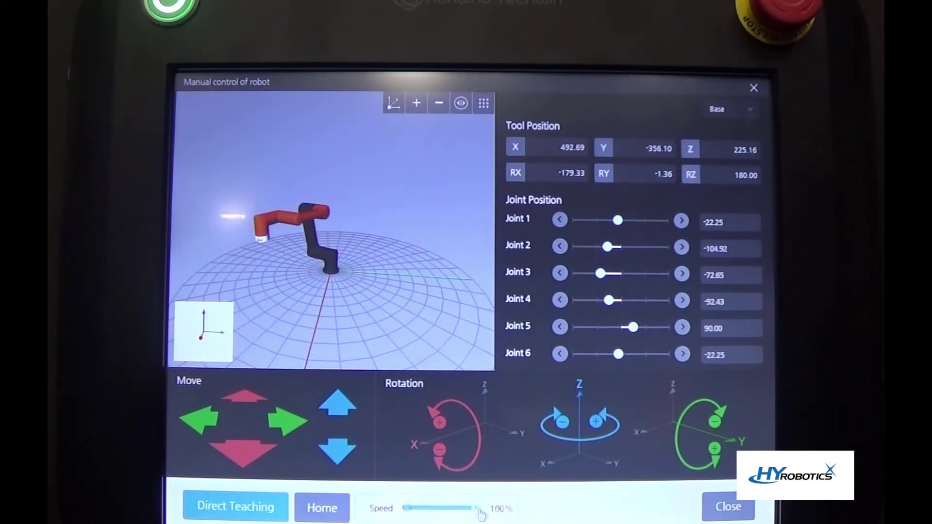
{"action": "left_click", "coordinate": [340, 519]}
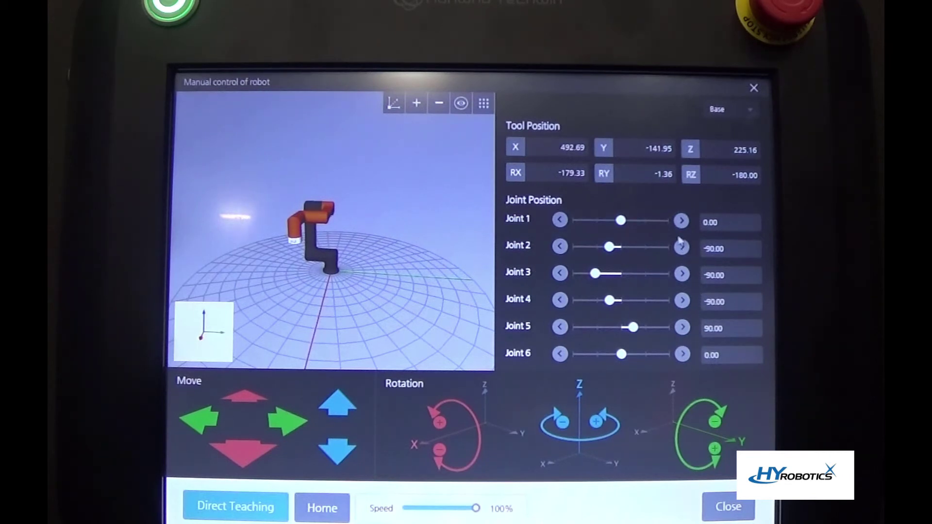
{"action": "left_click", "coordinate": [732, 231]}
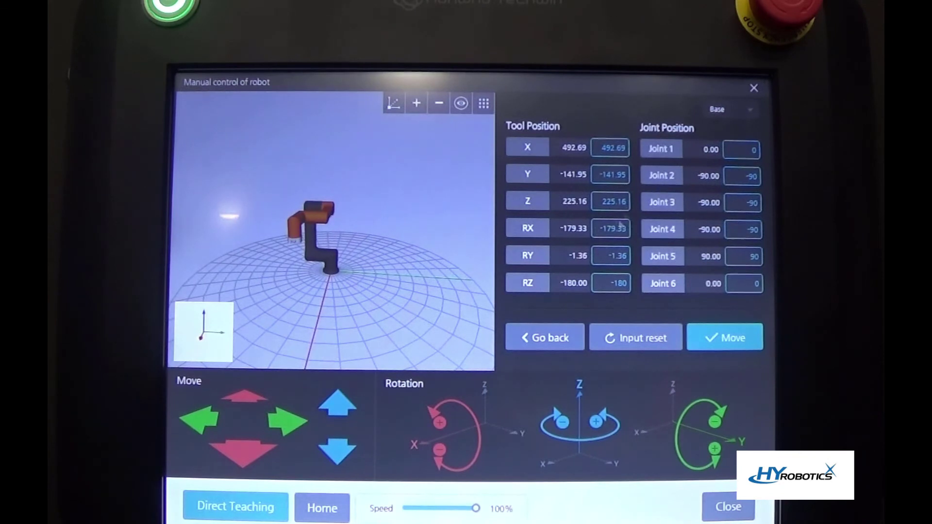
{"action": "left_click", "coordinate": [551, 340]}
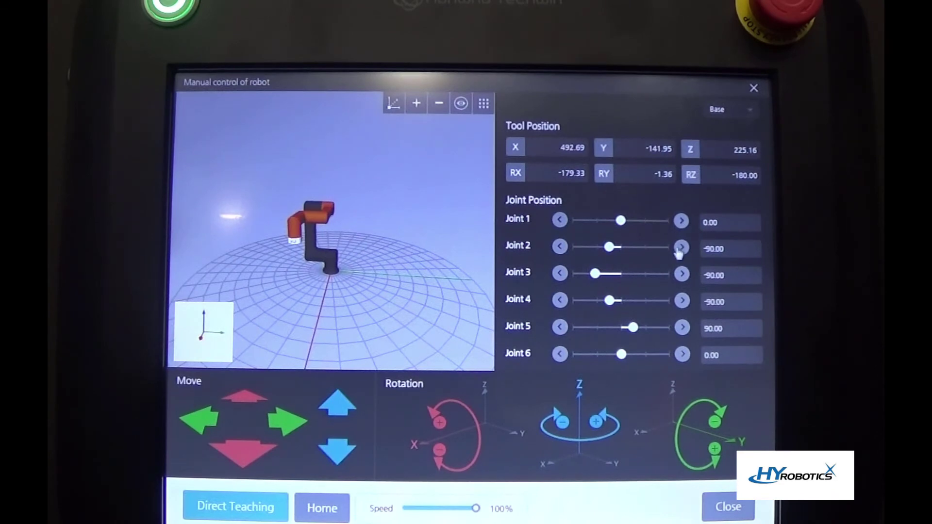
{"action": "left_click", "coordinate": [680, 248]}
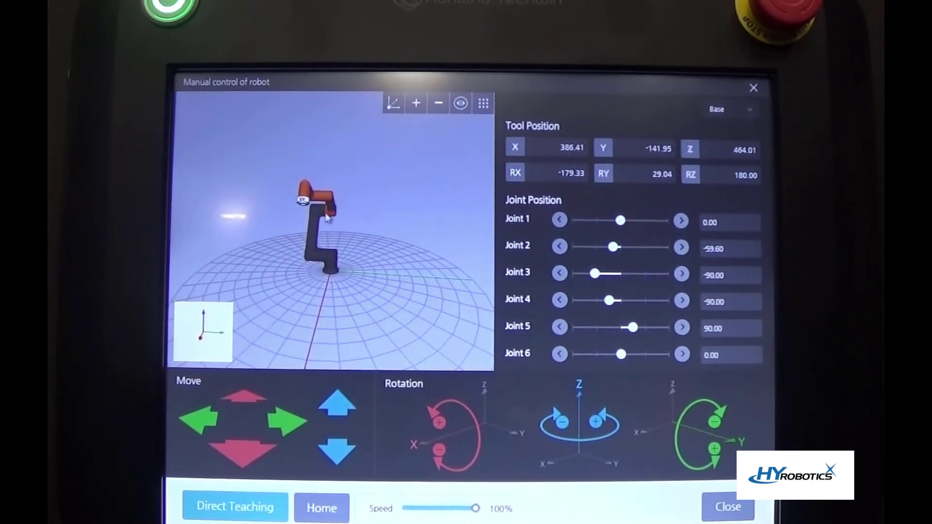
{"action": "left_click", "coordinate": [559, 247]}
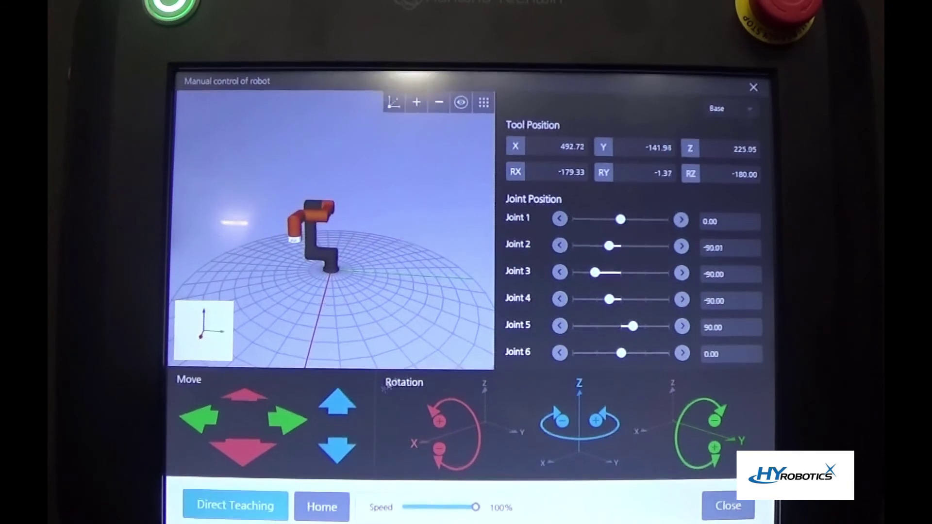
{"action": "left_click", "coordinate": [319, 510]}
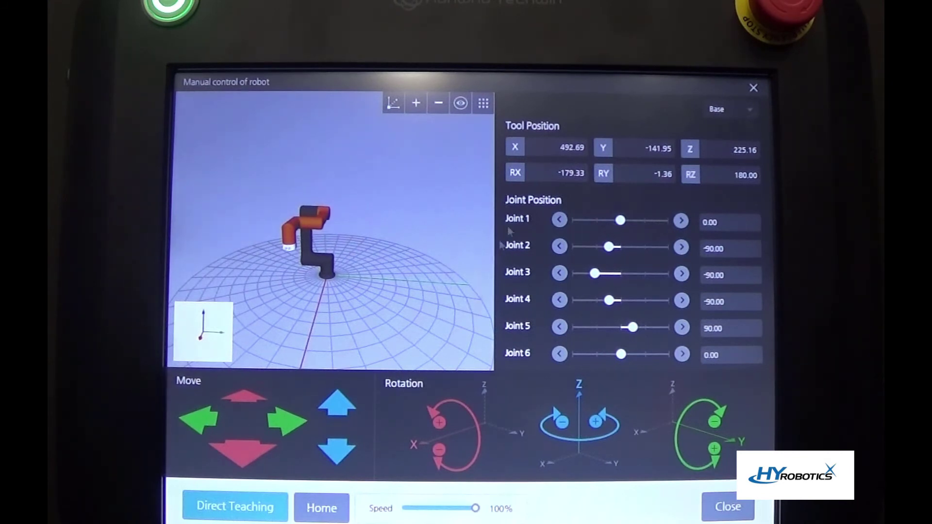
{"action": "left_click", "coordinate": [749, 119]}
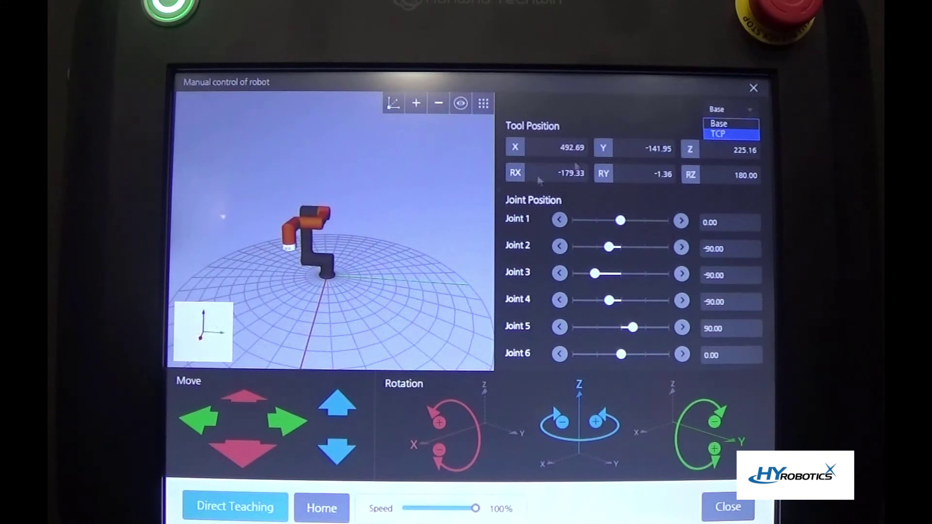
{"action": "left_click", "coordinate": [720, 135]}
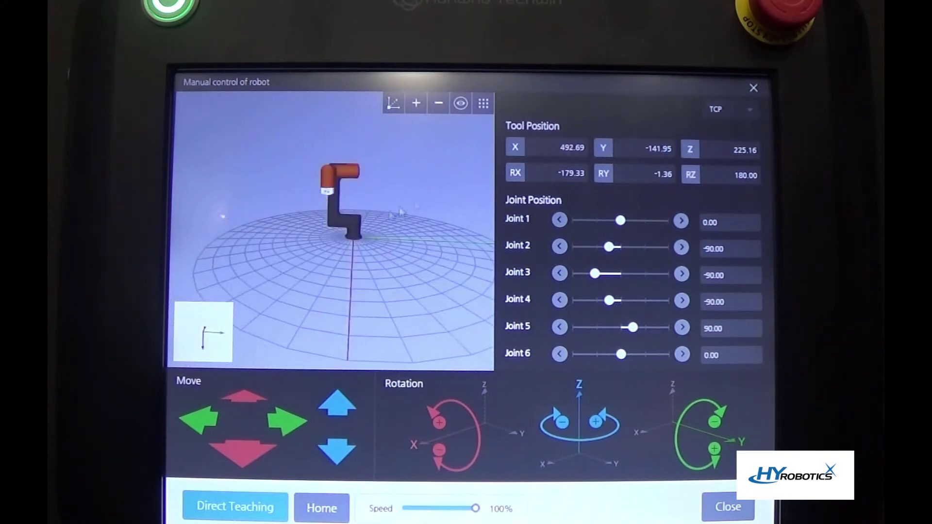
{"action": "left_click", "coordinate": [214, 353]}
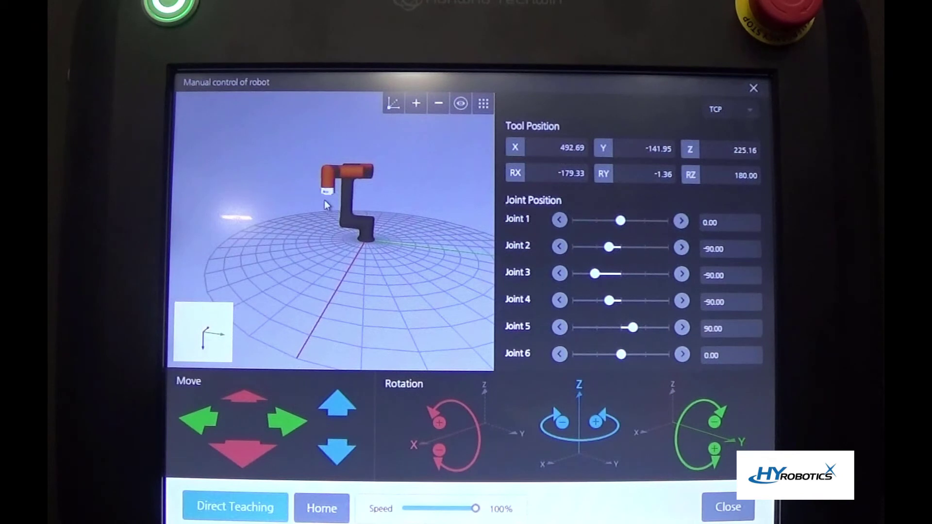
{"action": "left_click_drag", "start_coordinate": [326, 204], "coordinate": [326, 208]}
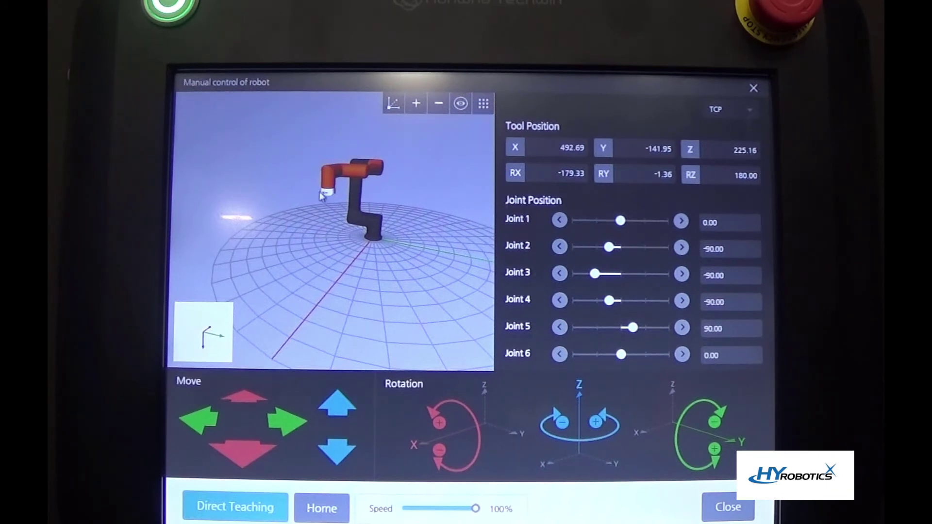
{"action": "mouse_move", "coordinate": [338, 176]}
{"action": "left_mouse_down"}
{"action": "mouse_move", "coordinate": [312, 246]}
{"action": "mouse_move", "coordinate": [401, 246]}
{"action": "mouse_move", "coordinate": [412, 197]}
{"action": "mouse_move", "coordinate": [332, 213]}
{"action": "mouse_move", "coordinate": [326, 205]}
{"action": "left_mouse_up"}
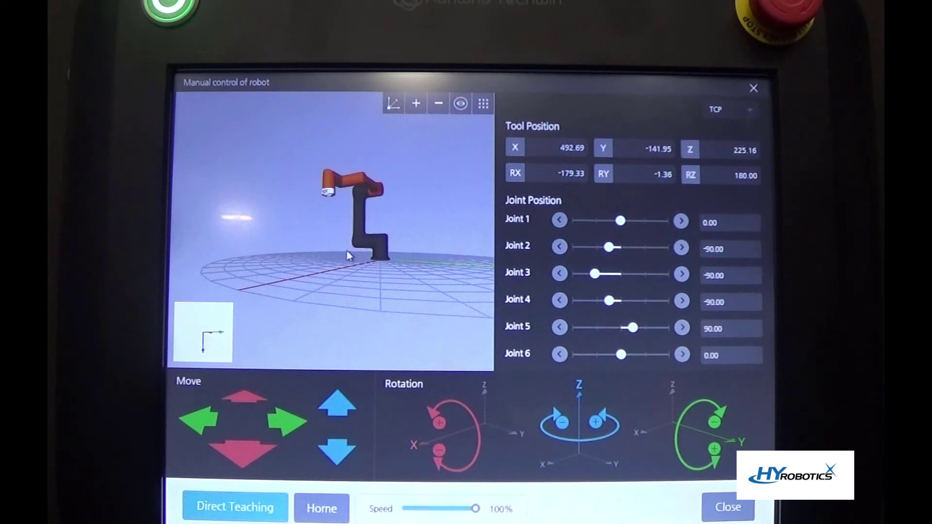
{"action": "left_click_drag", "start_coordinate": [358, 230], "coordinate": [360, 270]}
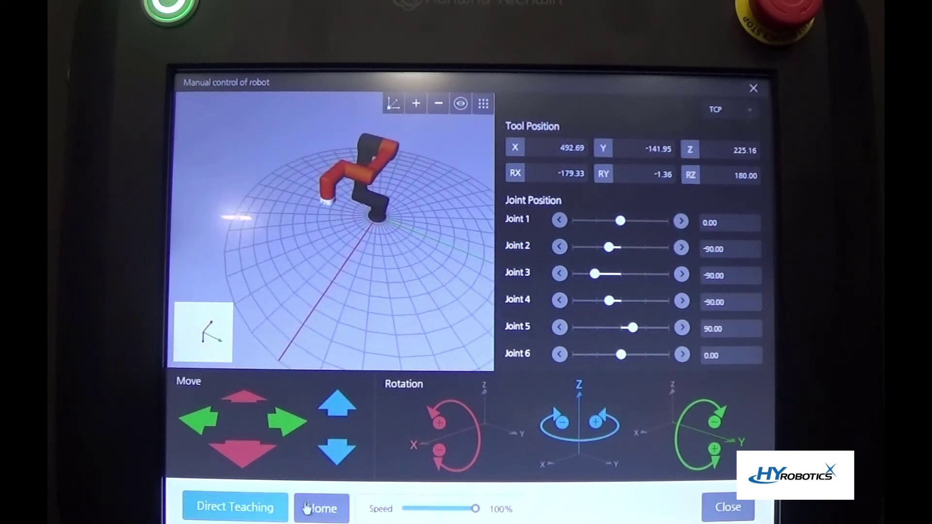
{"action": "left_click", "coordinate": [757, 109]}
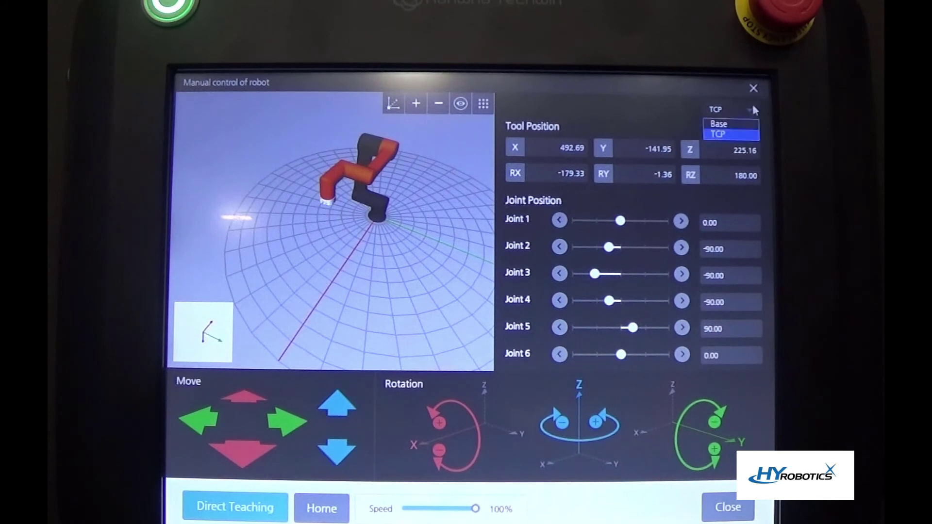
{"action": "left_click", "coordinate": [745, 127]}
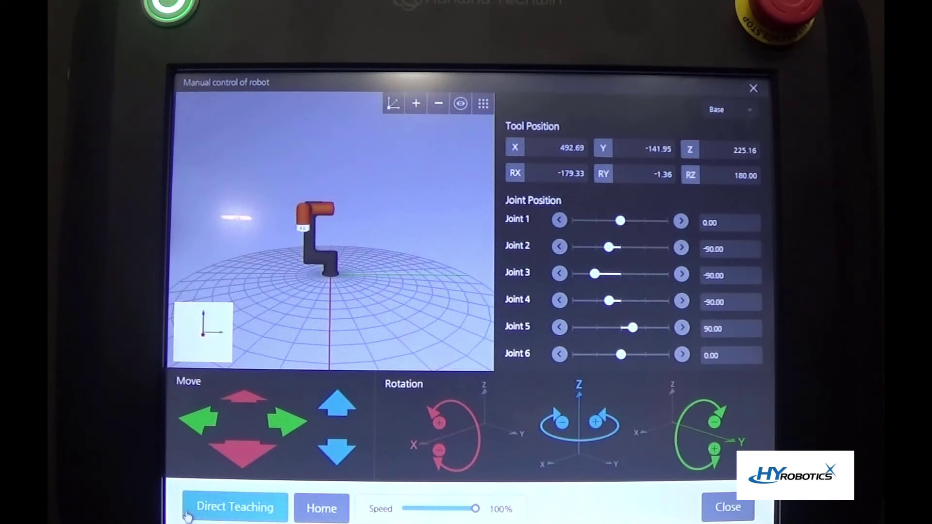
- Toggle Direct Teaching on and off, then jog along Y until Y reads −170.71
{"action": "left_click", "coordinate": [219, 515]}
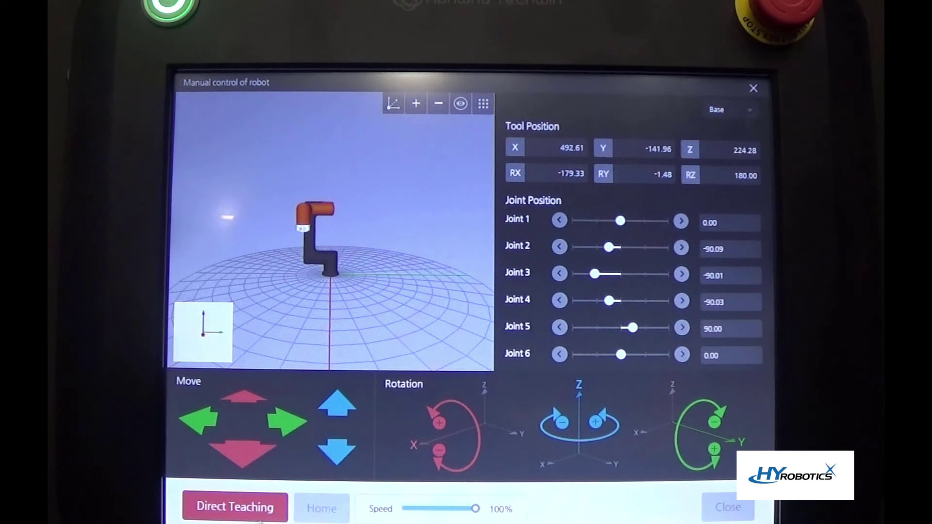
{"action": "left_click", "coordinate": [236, 510]}
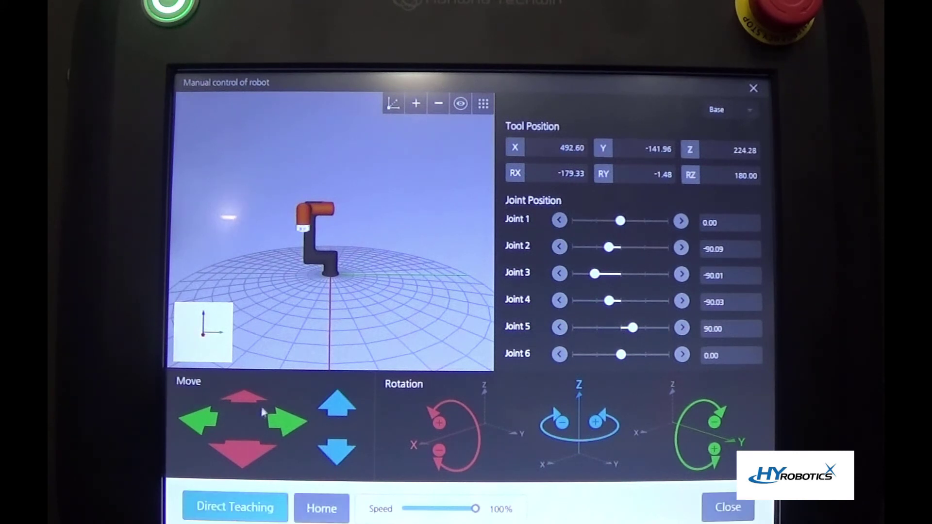
{"action": "left_click", "coordinate": [292, 430]}
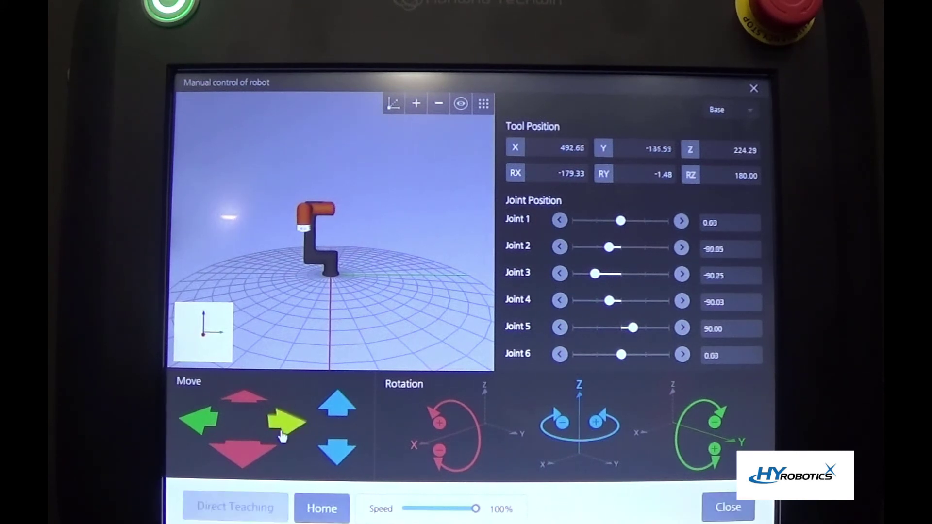
{"action": "left_click", "coordinate": [201, 427]}
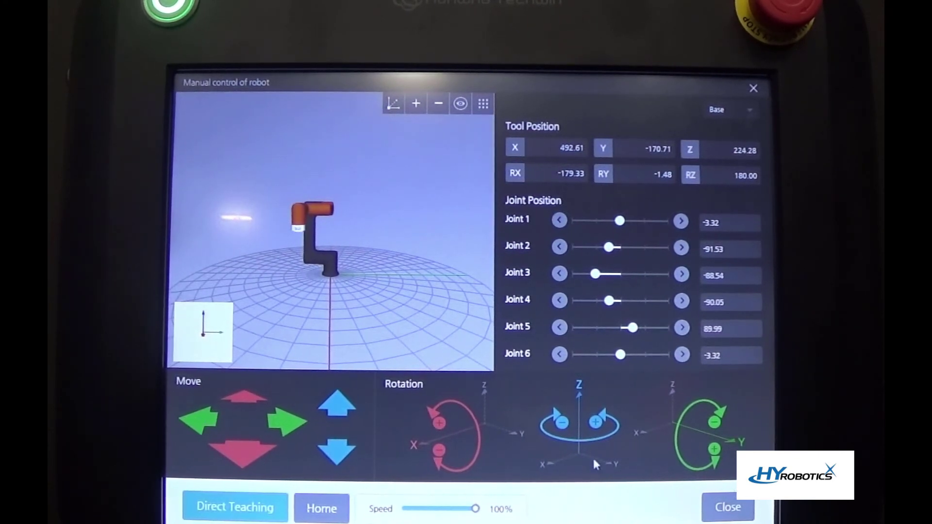
- Close manual control and confirm robot shutdown via SW Configuration > Shutdown
{"action": "left_click", "coordinate": [729, 508]}
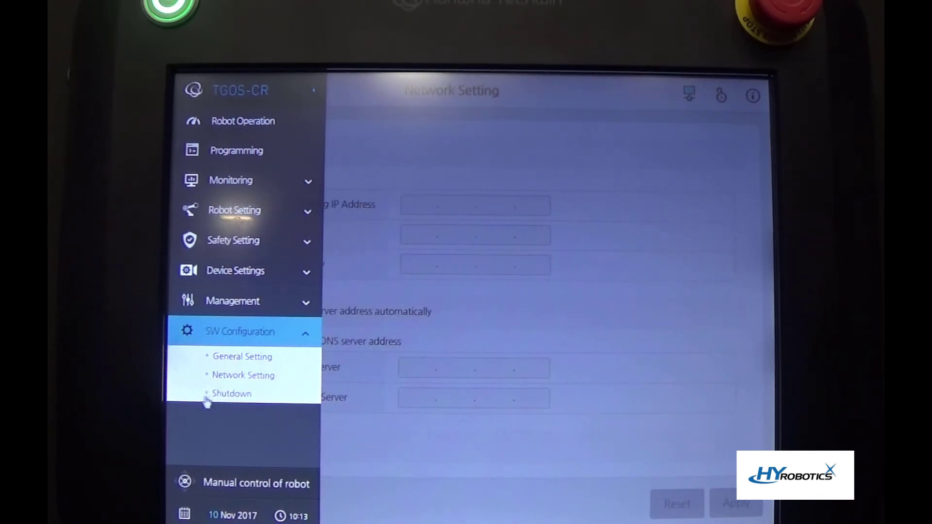
{"action": "left_click", "coordinate": [231, 393]}
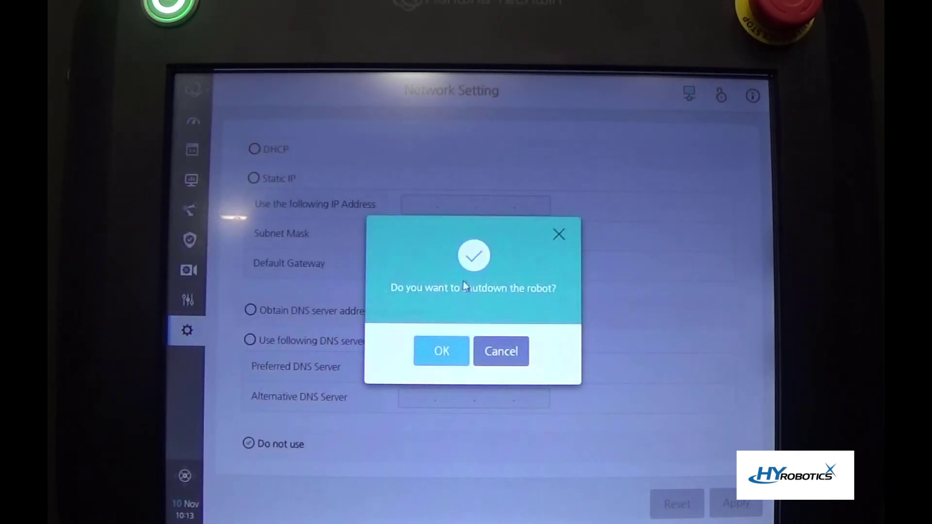
{"action": "left_click", "coordinate": [433, 357]}
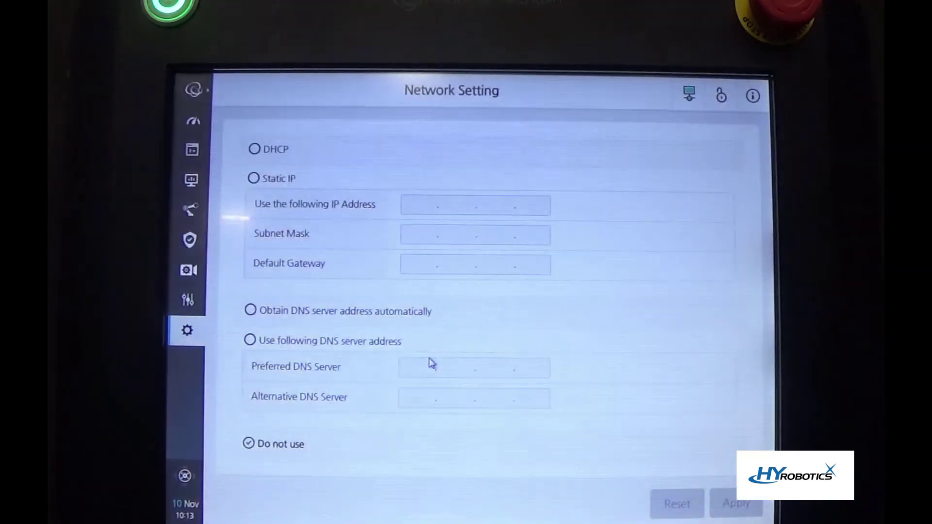